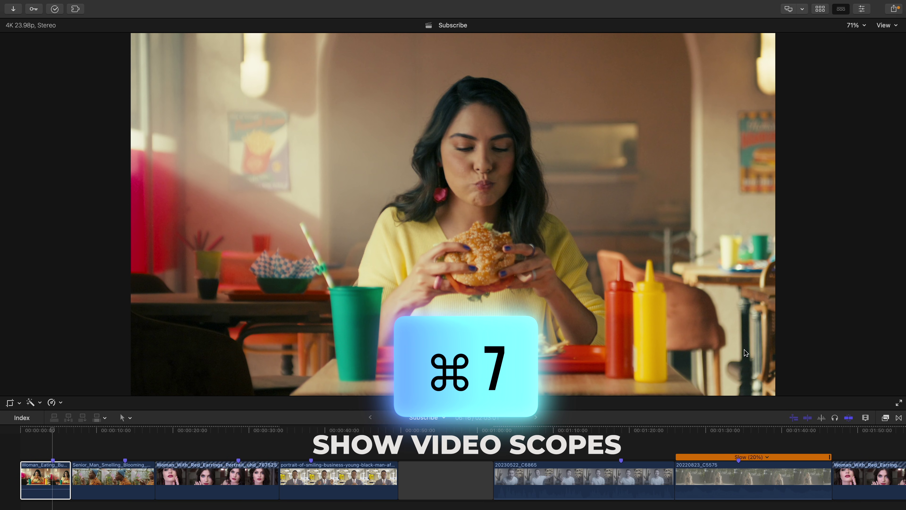
Show the video scopes beside the viewer as a Rec. 709 vectorscope
key(super+7)
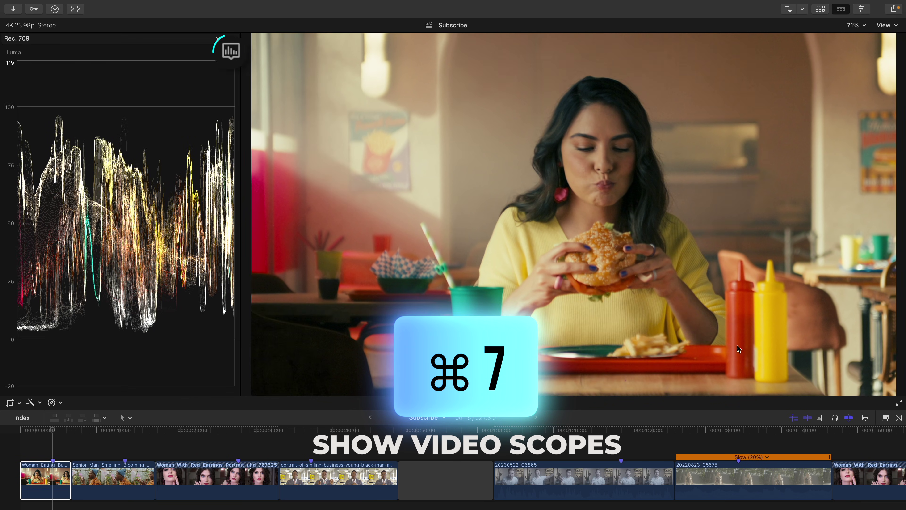
click(231, 52)
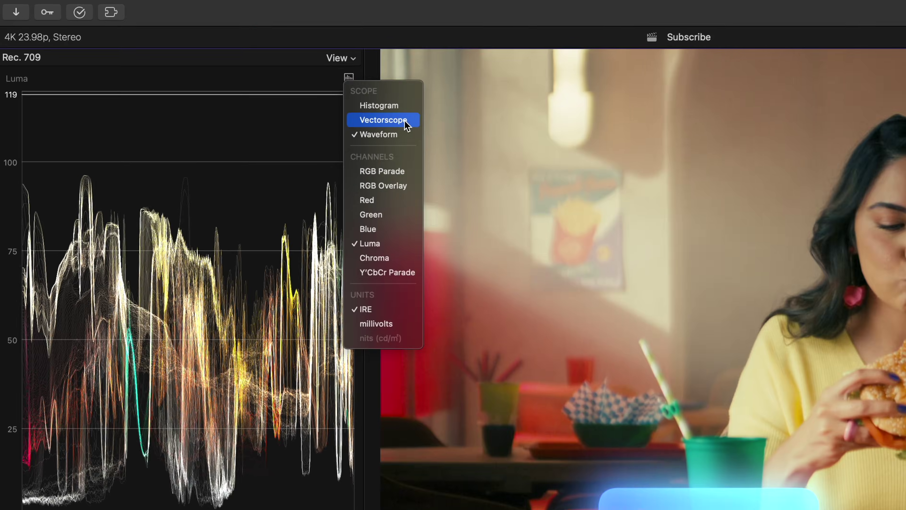
click(317, 94)
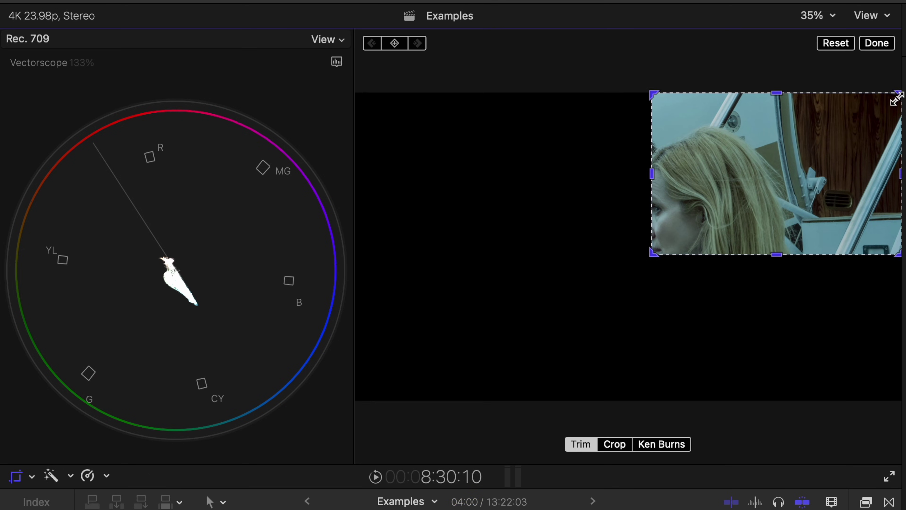
drag(896, 97, 682, 196)
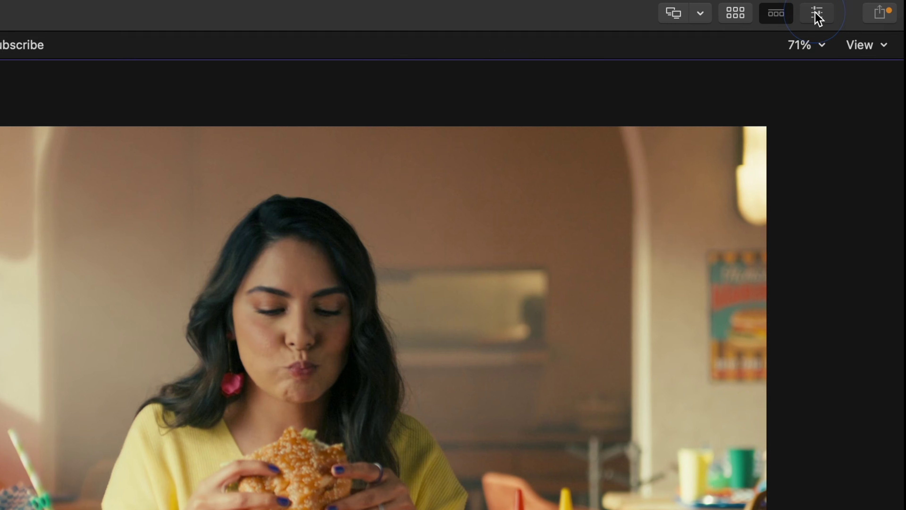
Trim-crop the burger clip to a skin patch: Left 1969.6, Right 1672.1, Top 479.3, Bottom 1592.0 px
click(817, 17)
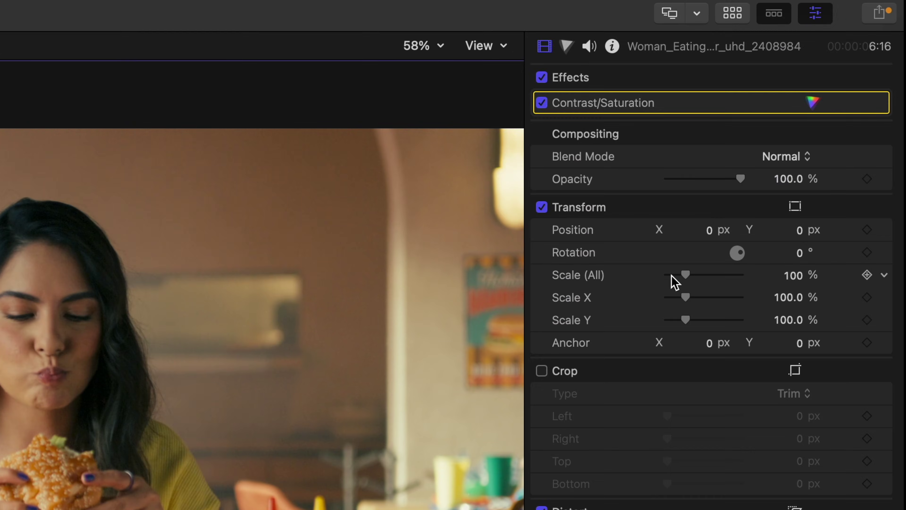
click(541, 371)
click(795, 370)
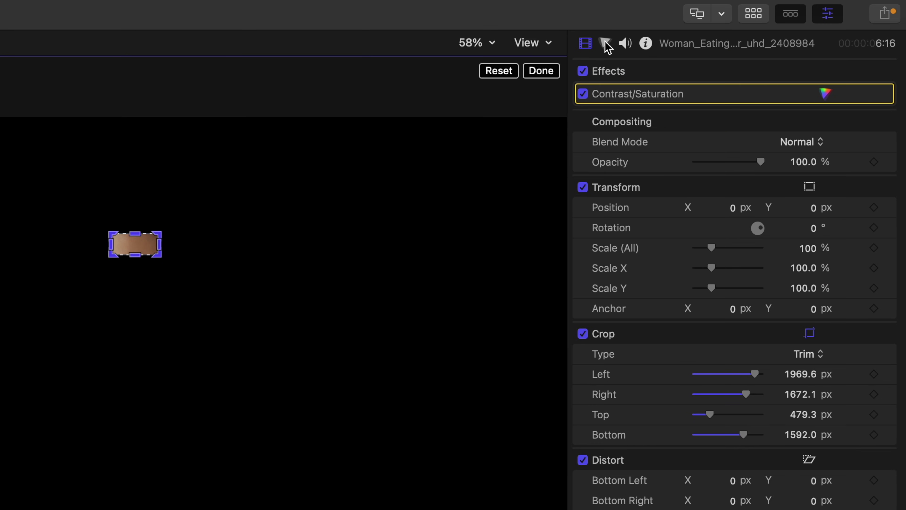
Add a Color Wheels correction and shift the Global puck toward the skin-tone line
click(605, 43)
click(627, 73)
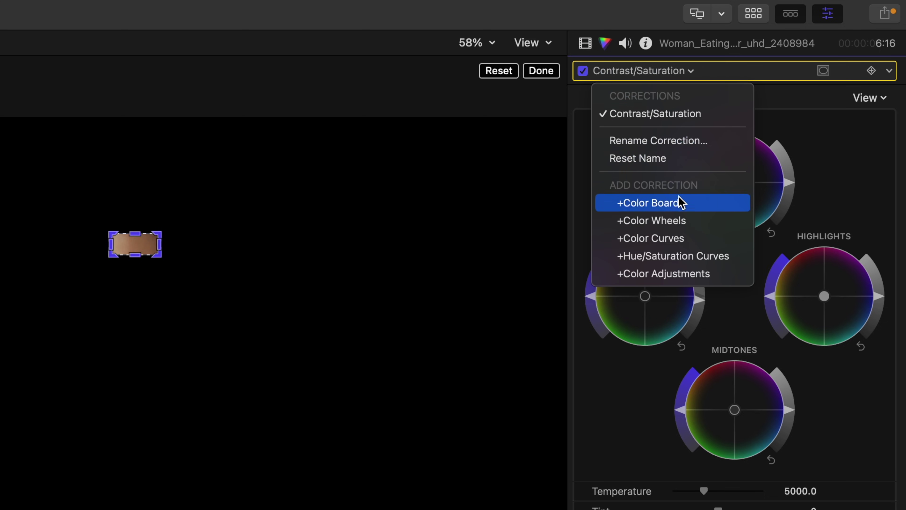
click(675, 220)
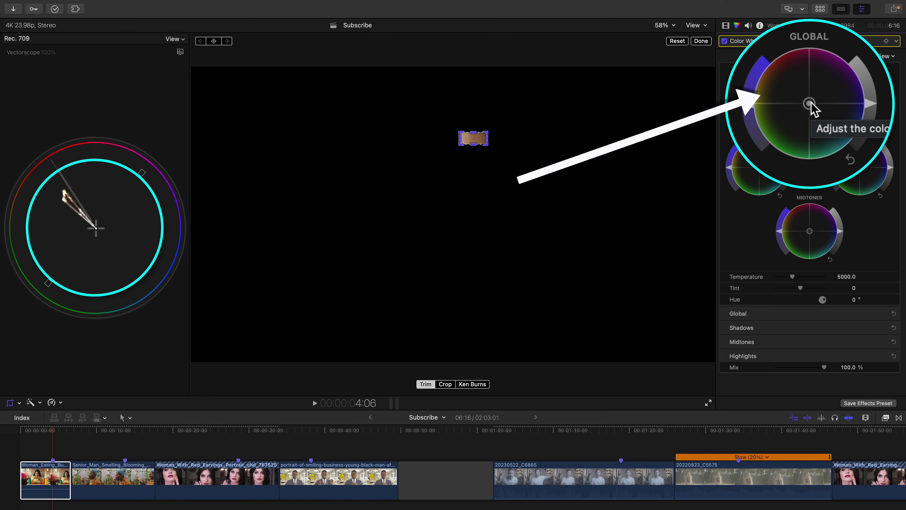
mouse_move(810, 105)
mouse_down()
mouse_move(845, 115)
mouse_move(856, 108)
mouse_up()
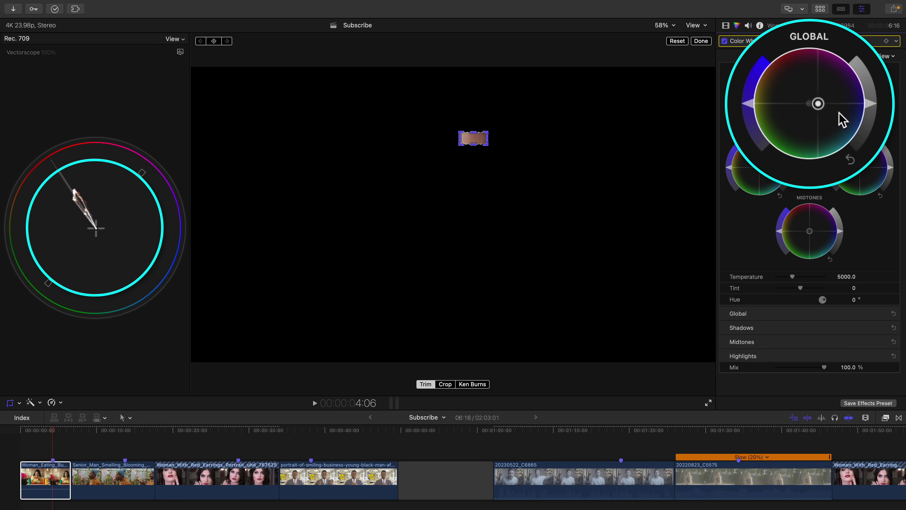
click(725, 25)
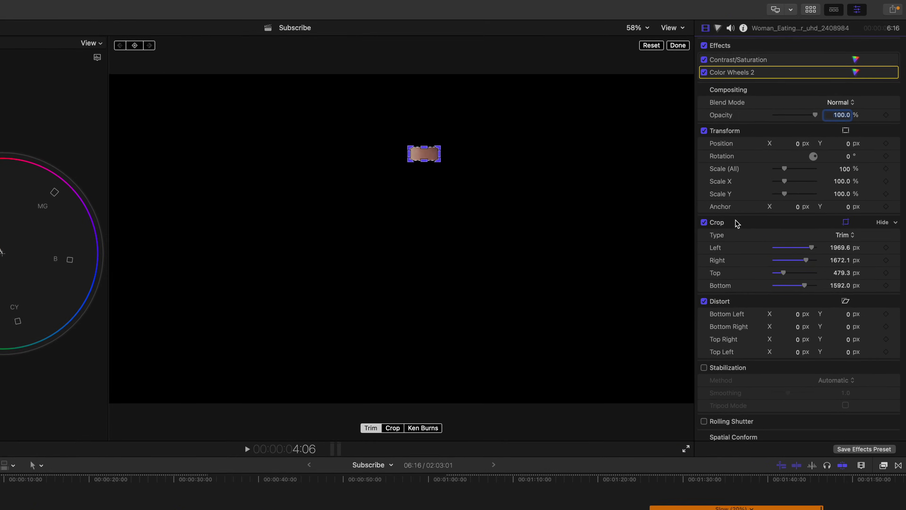
Turn off the crop, warm Color Wheels 2 shadows toward orange, and toggle it to compare
click(704, 221)
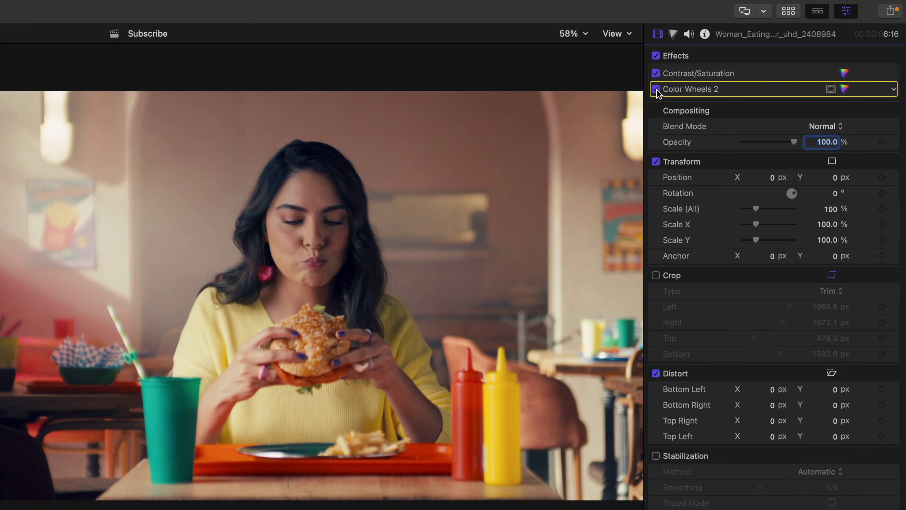
click(844, 89)
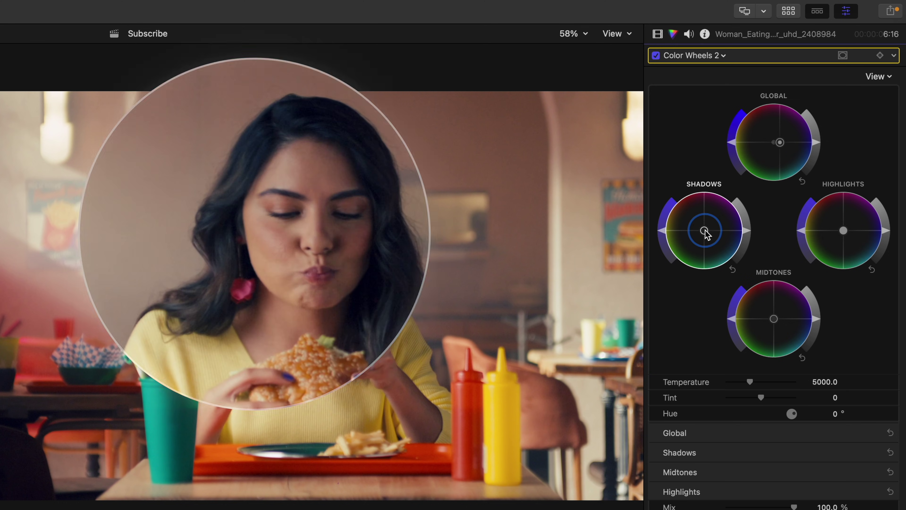
drag(704, 231, 696, 219)
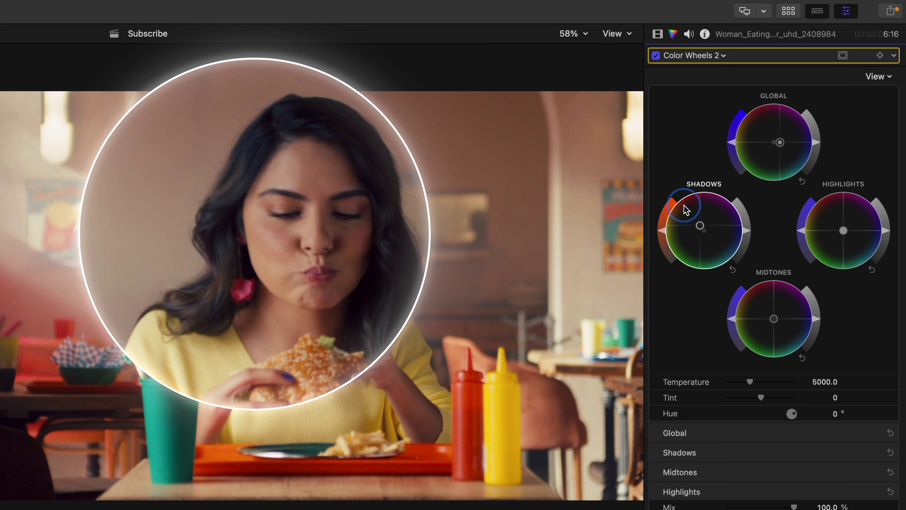
click(676, 202)
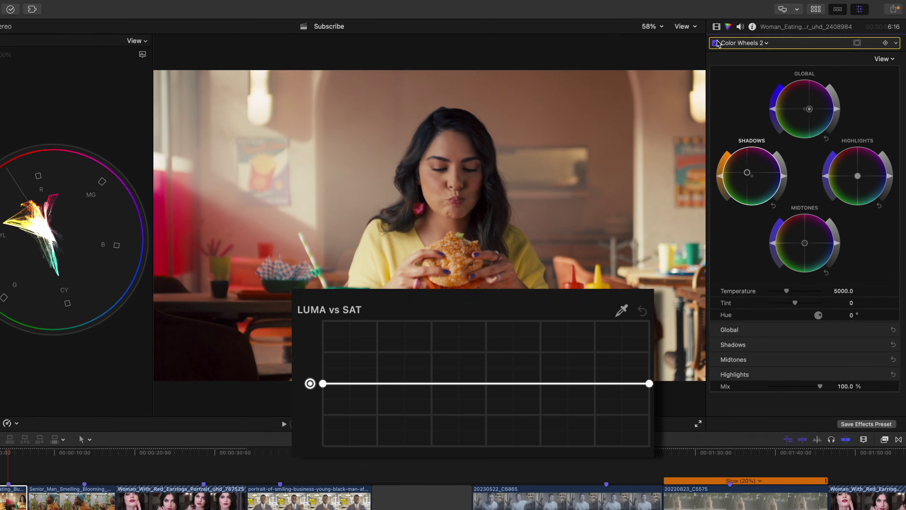
click(717, 27)
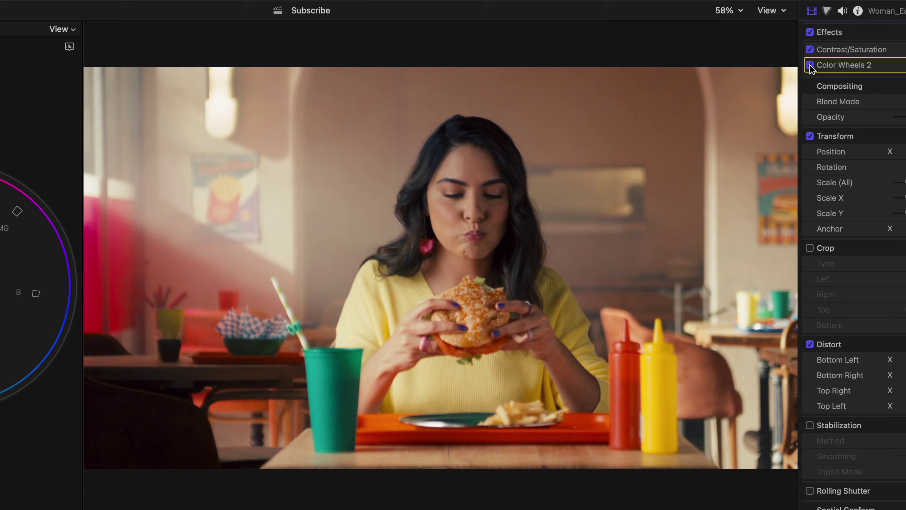
click(724, 66)
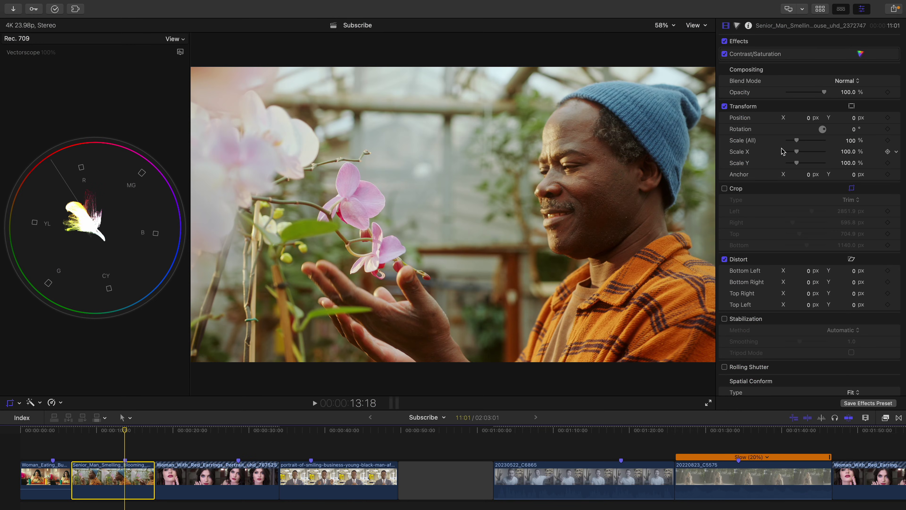
Briefly crop the orchid clip to the man's skin, then remove the crop again
click(724, 189)
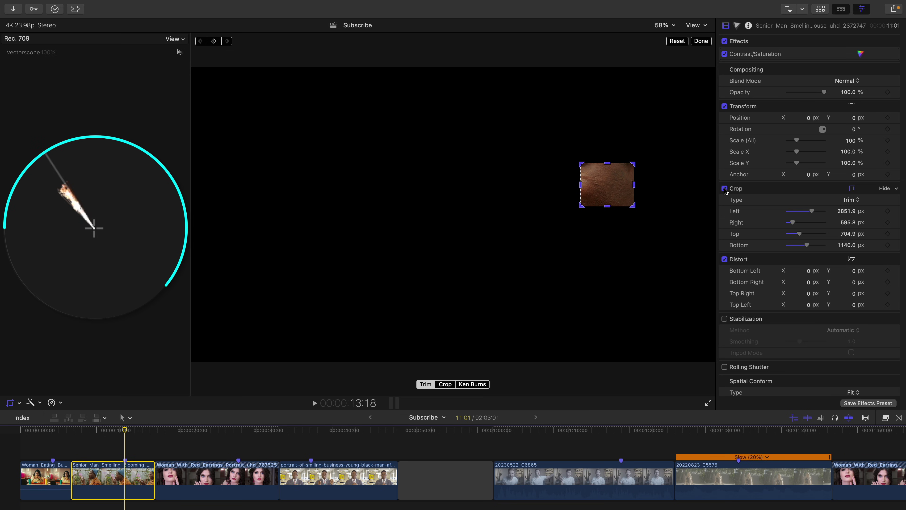
click(724, 188)
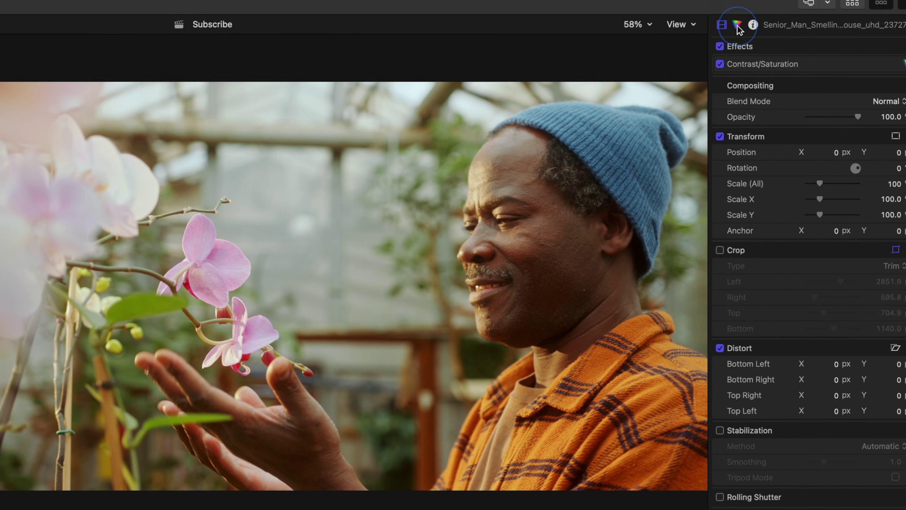
click(867, 1)
Add a Color Wheels correction and shift its shadows toward magenta
click(880, 23)
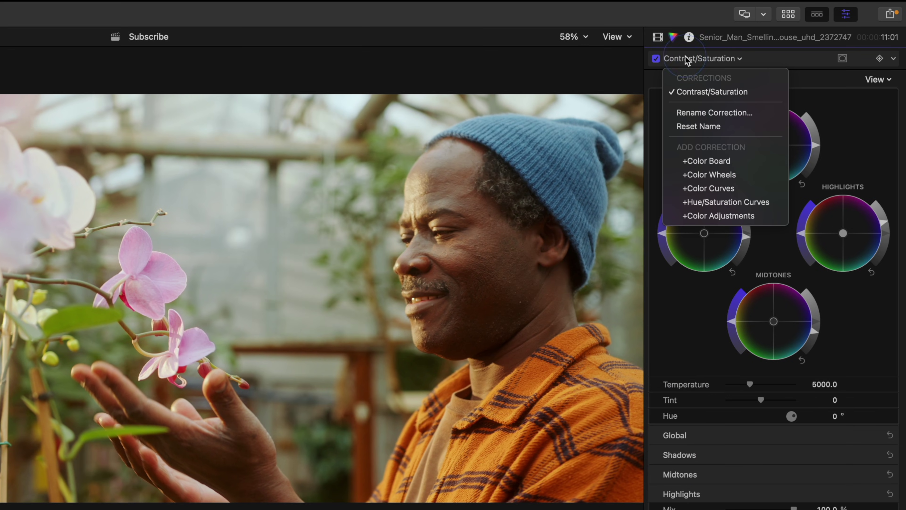
click(699, 175)
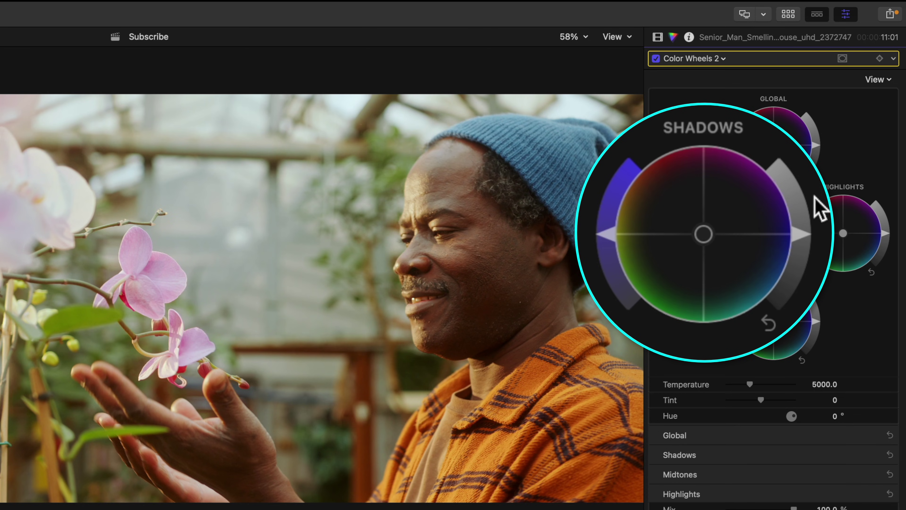
click(658, 36)
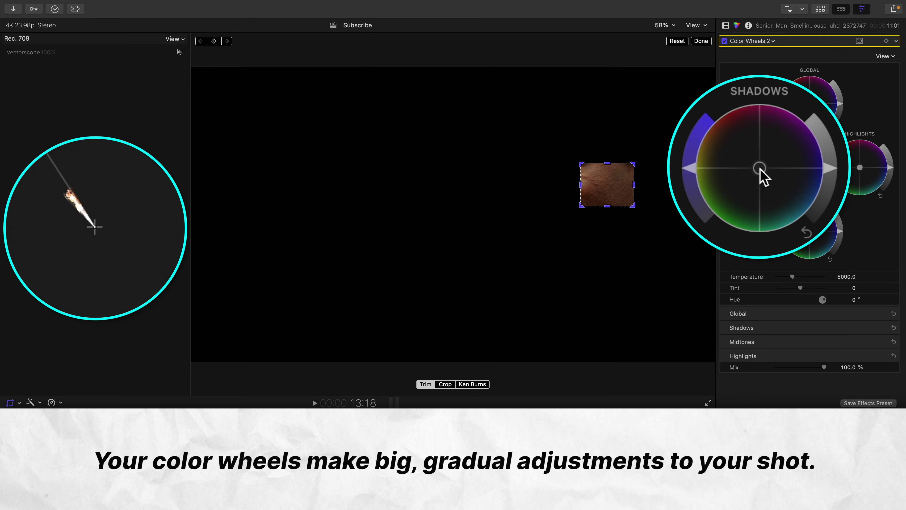
drag(759, 169, 786, 167)
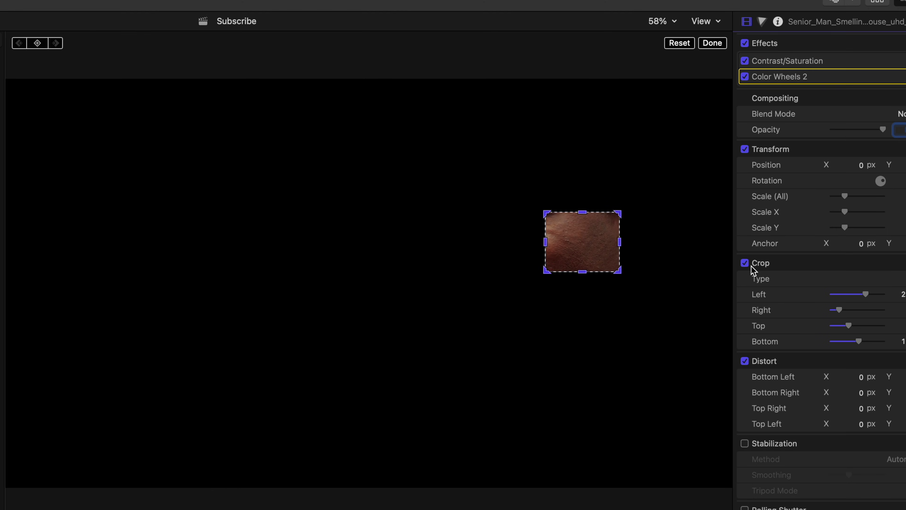
Turn off the crop and toggle Color Wheels 2 off and on to compare
click(744, 263)
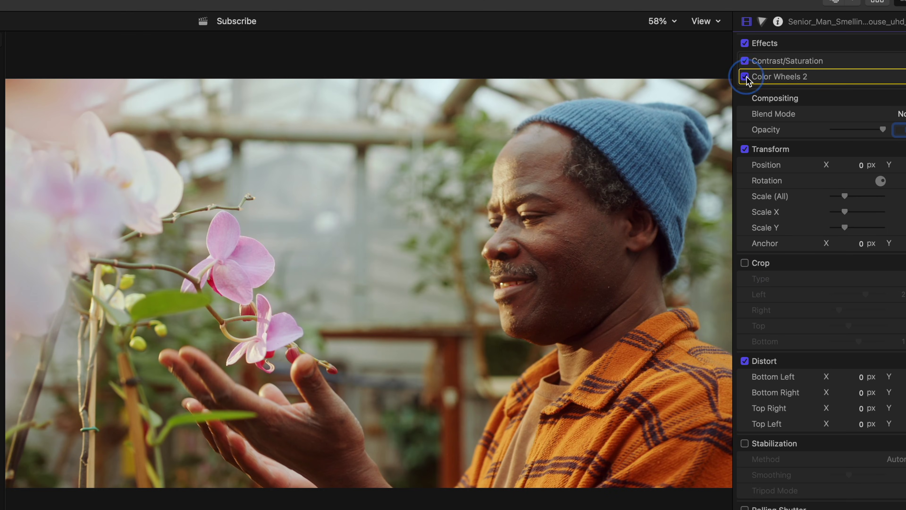
click(745, 78)
click(745, 76)
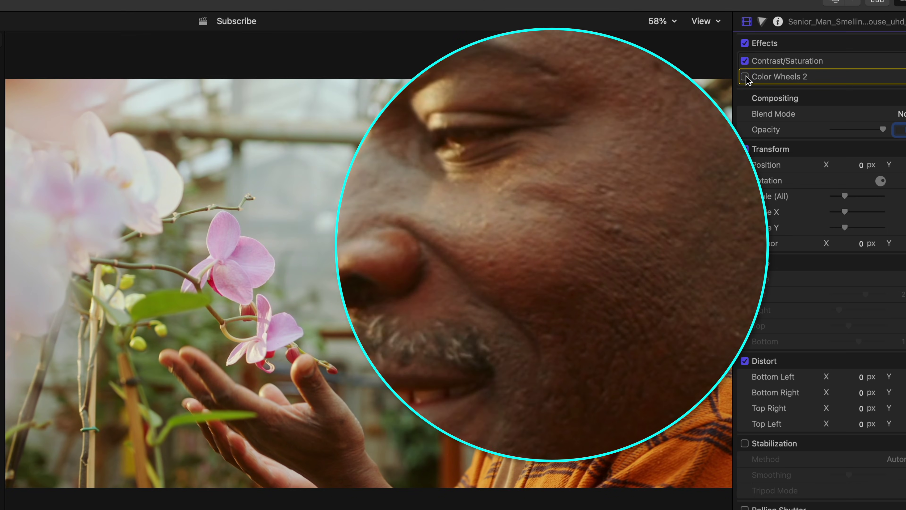
click(746, 76)
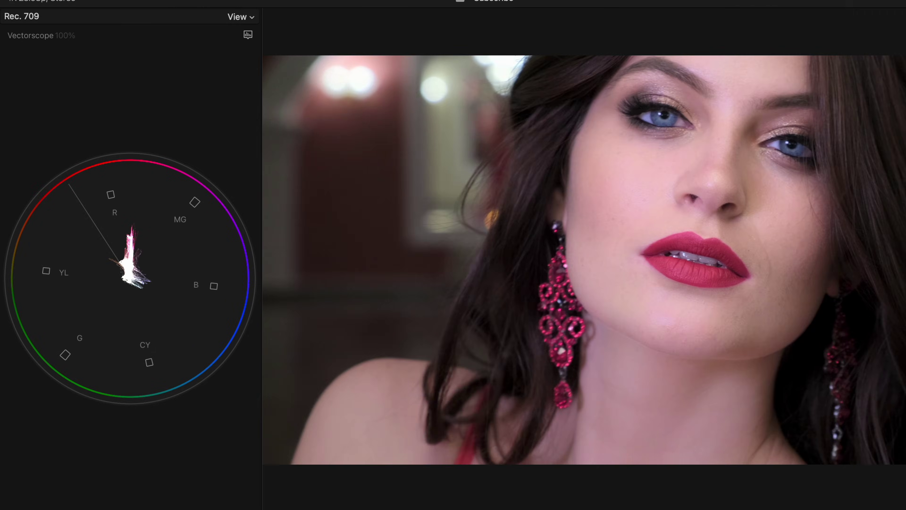
Crop the portrait clip to a skin patch and switch the scope to luma waveform, then RGB parade
click(778, 195)
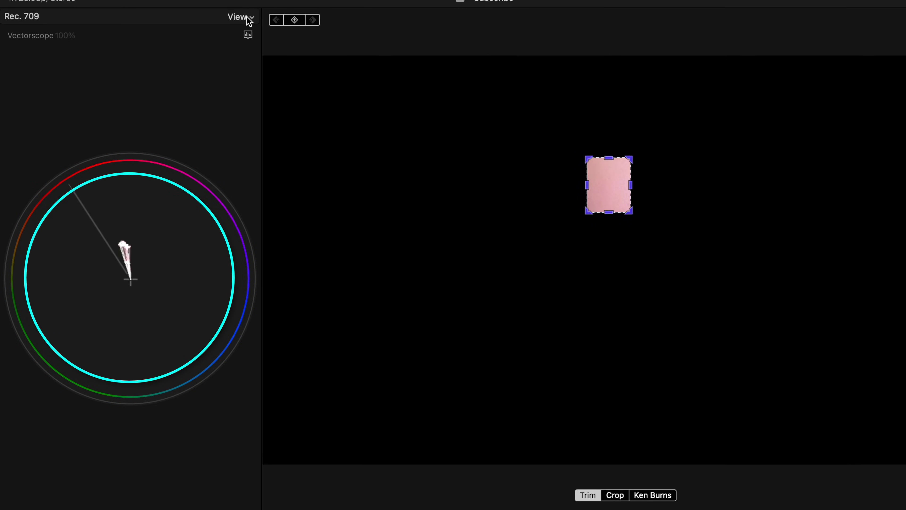
click(248, 35)
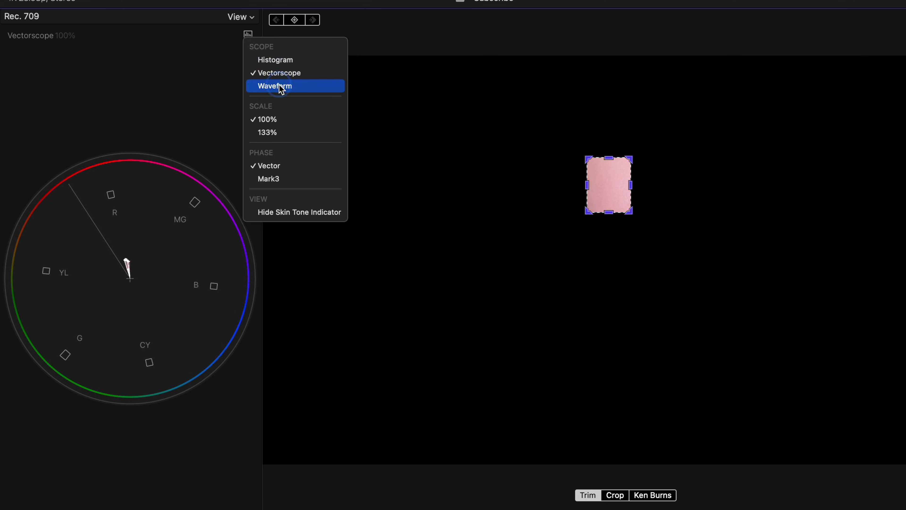
click(280, 85)
click(248, 35)
click(287, 119)
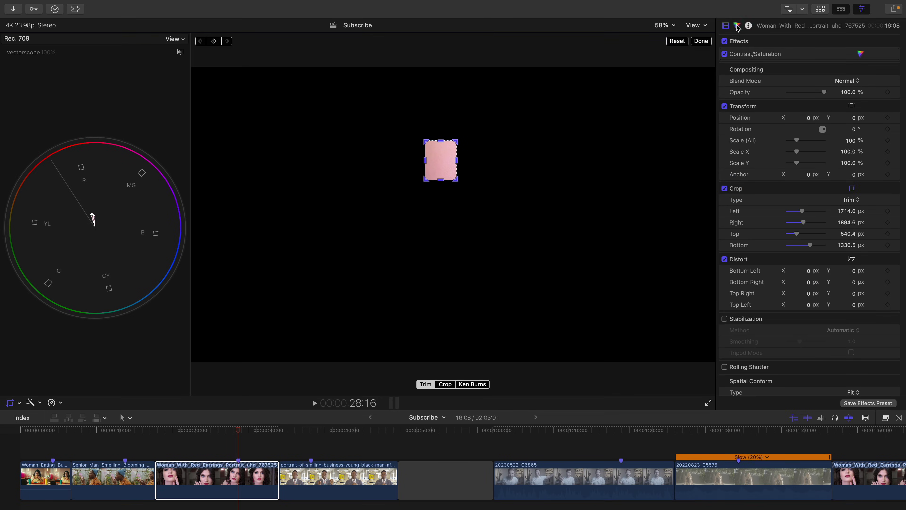
Add a Color Wheels correction and try shifting the midtones toward yellow-green
click(737, 26)
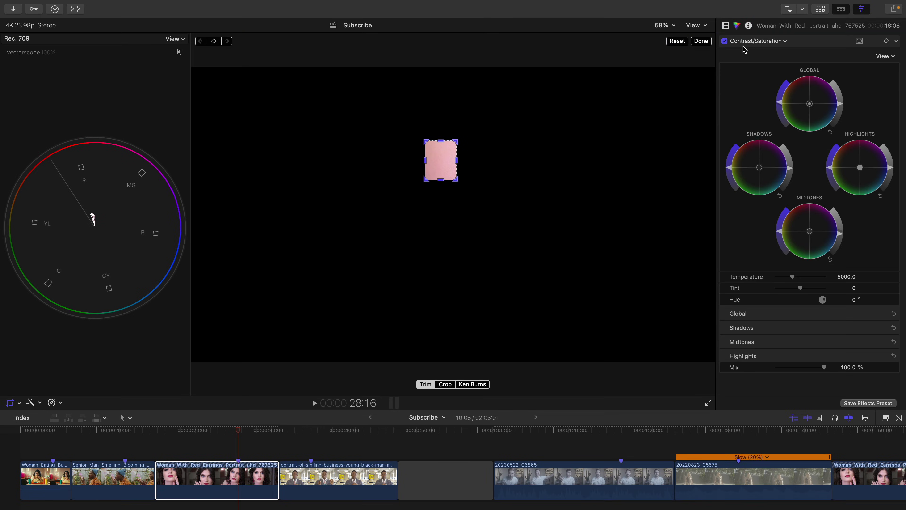
click(756, 40)
key(Escape)
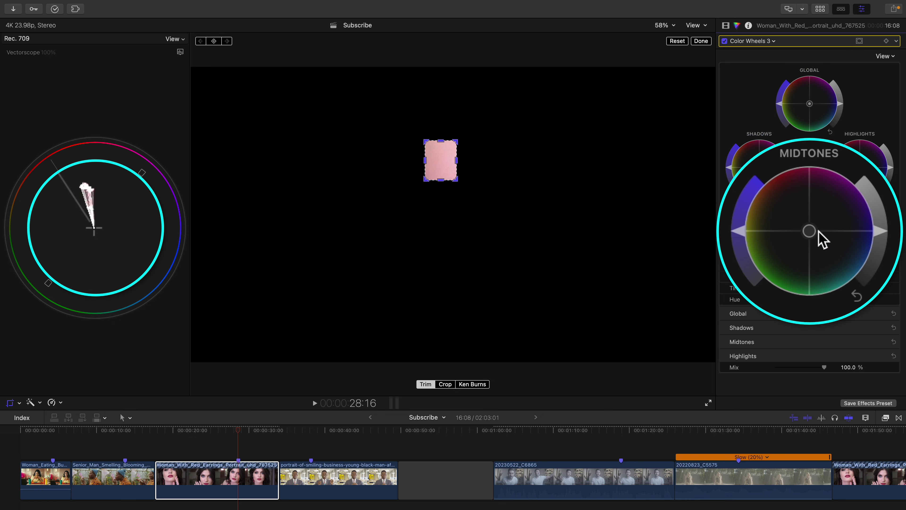
drag(814, 234, 777, 233)
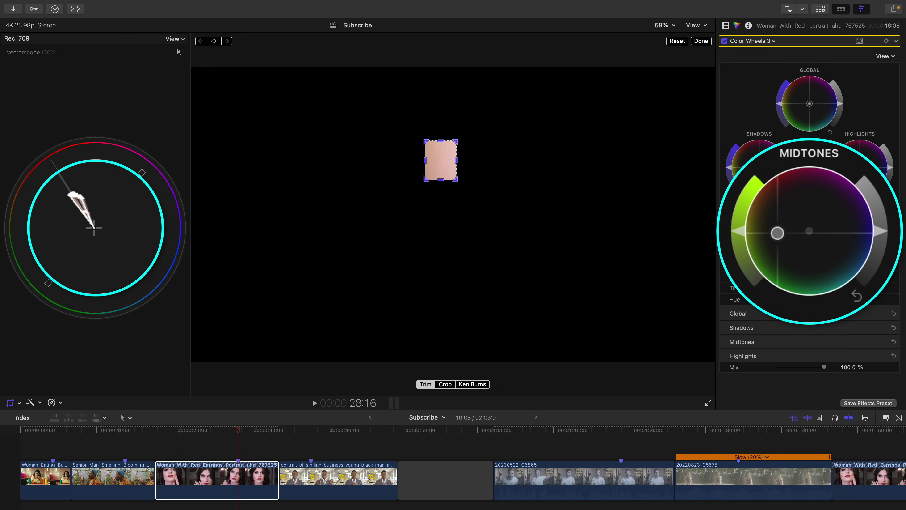
Remove the crop and reset the midtones to neutral (Temperature 5000.0, Tint 0)
click(725, 25)
click(724, 199)
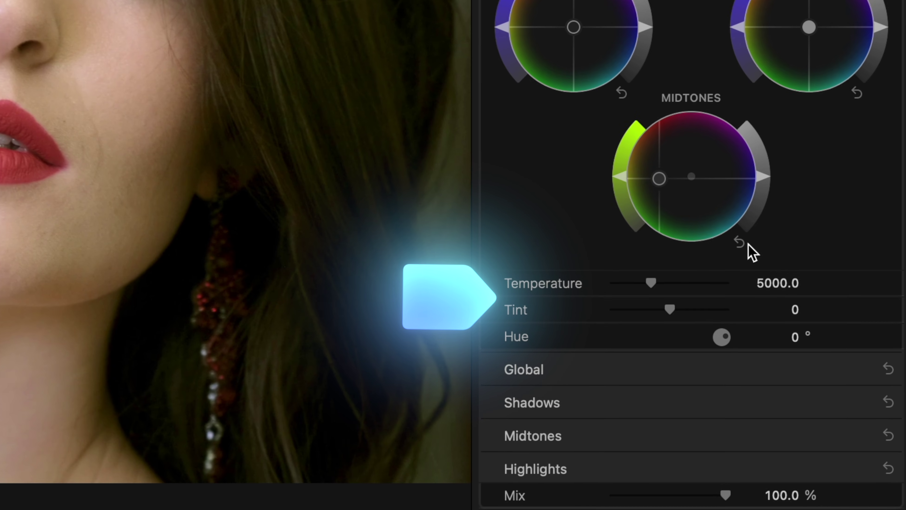
click(884, 345)
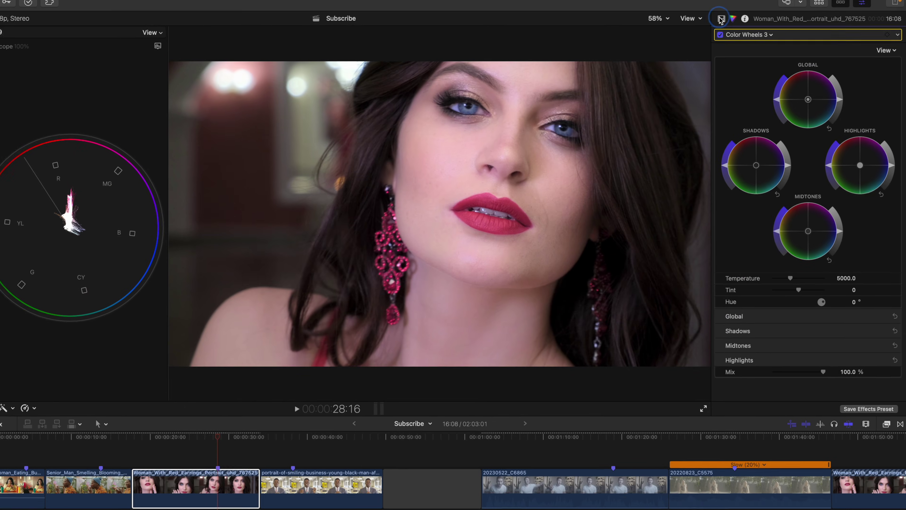
Re-crop to the skin patch and raise the Color Wheels 3 temperature to 7953
click(721, 19)
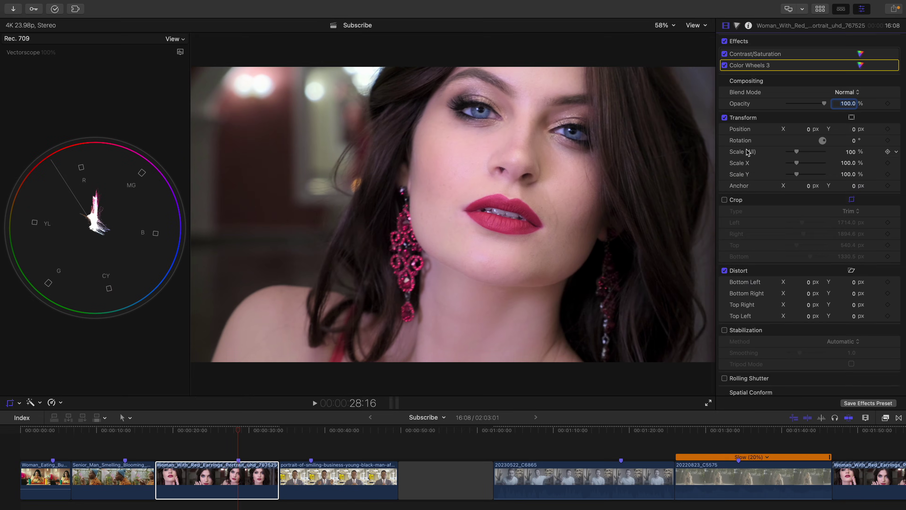
click(725, 200)
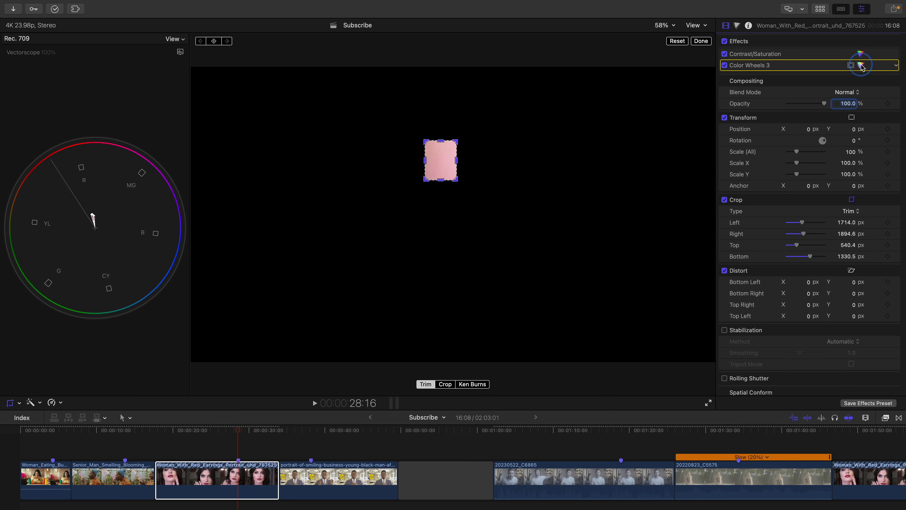
click(860, 66)
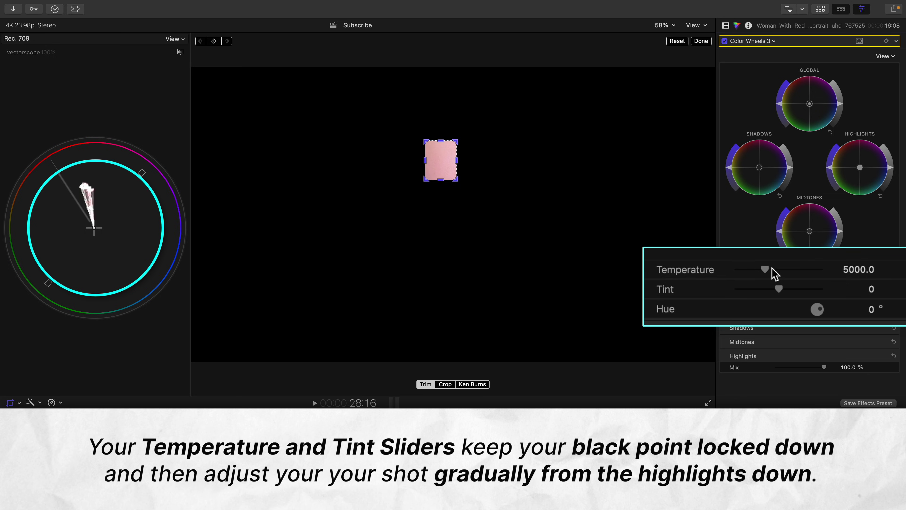
drag(766, 269, 798, 268)
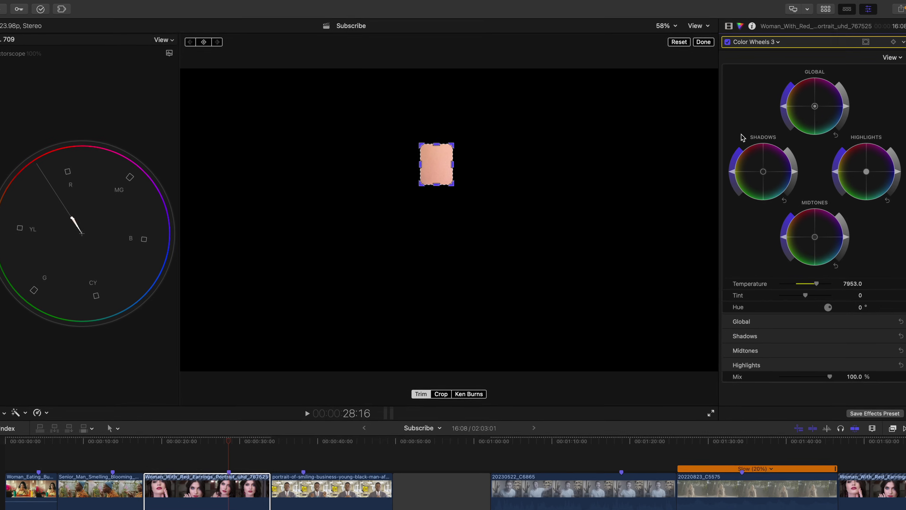
Remove the crop and toggle the warming correction off to compare
click(748, 30)
click(745, 234)
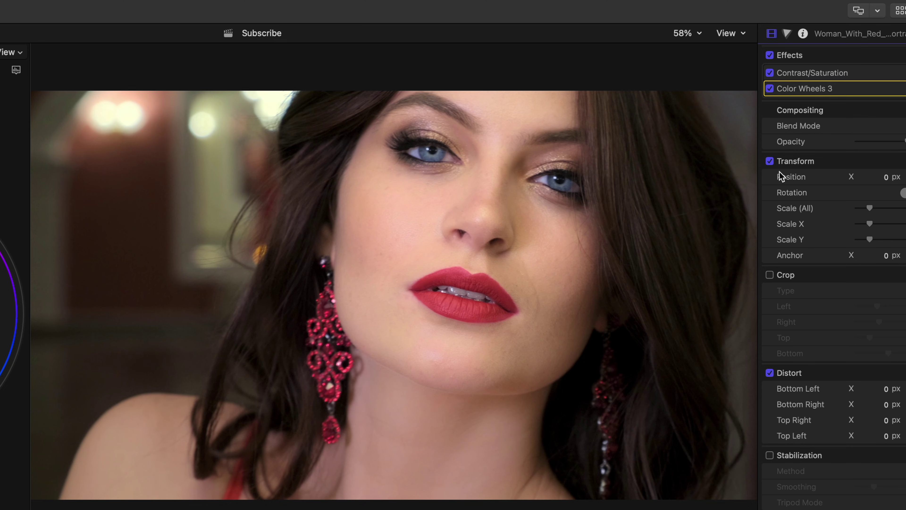
click(770, 91)
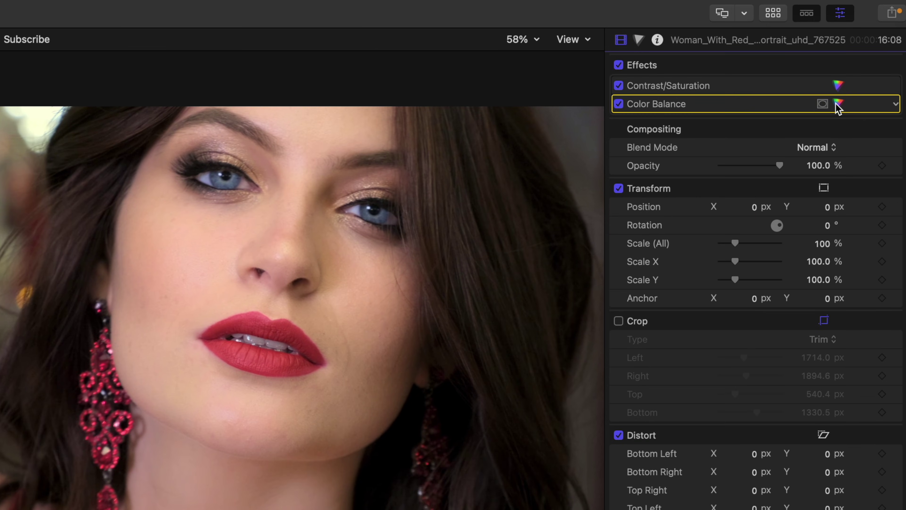
Add Hue/Saturation Curves and shift the sampled warm background hue in HUE vs HUE
click(836, 104)
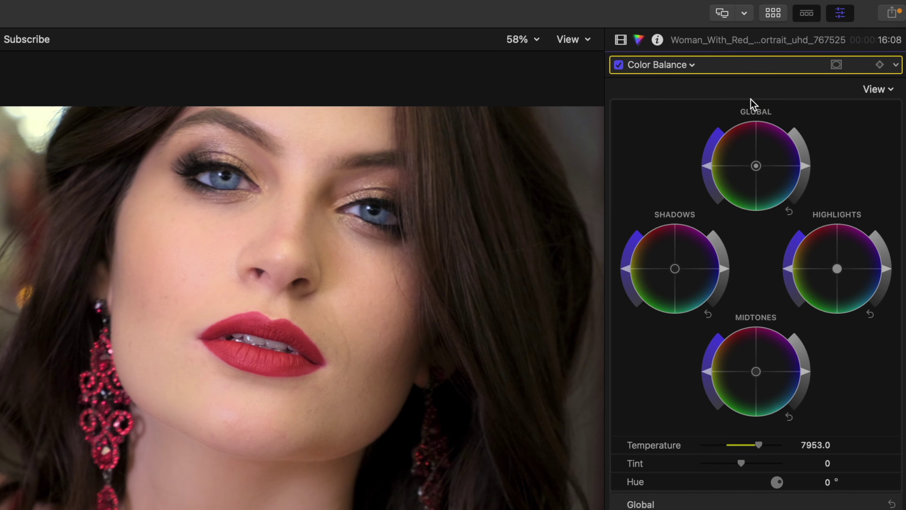
click(690, 65)
click(738, 249)
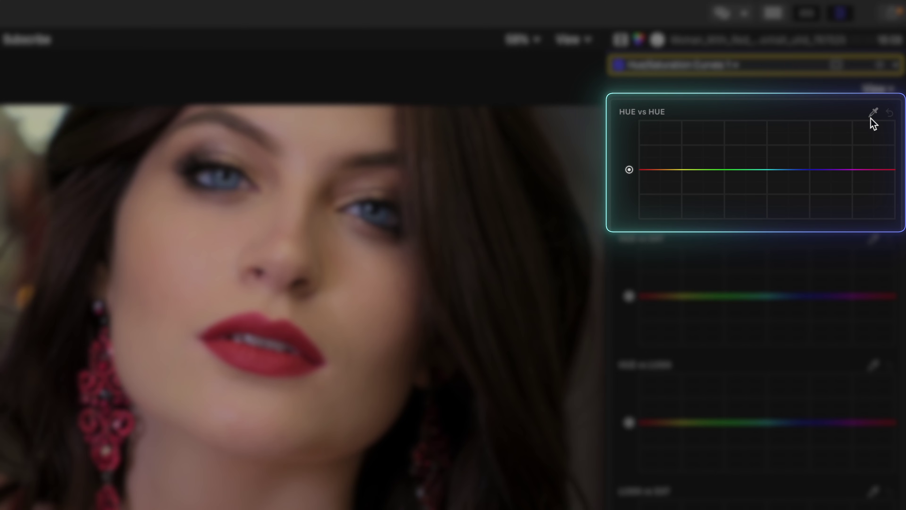
click(874, 114)
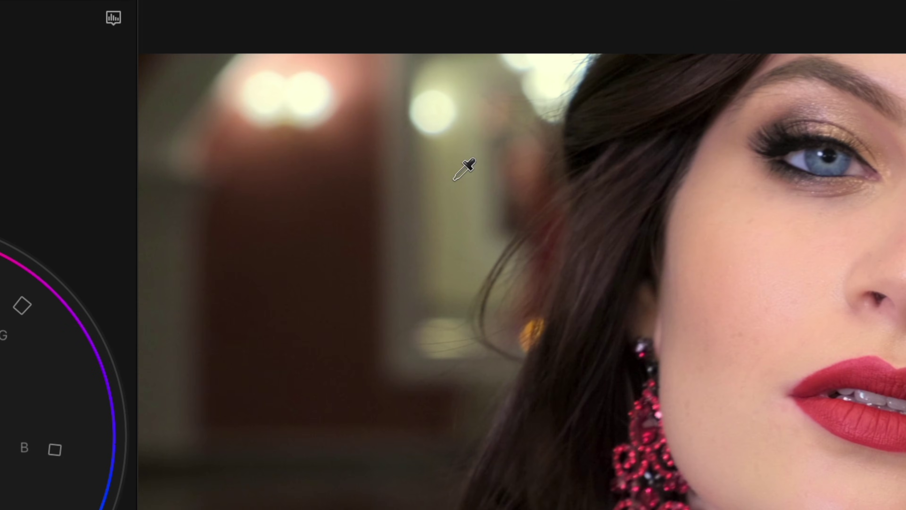
click(454, 179)
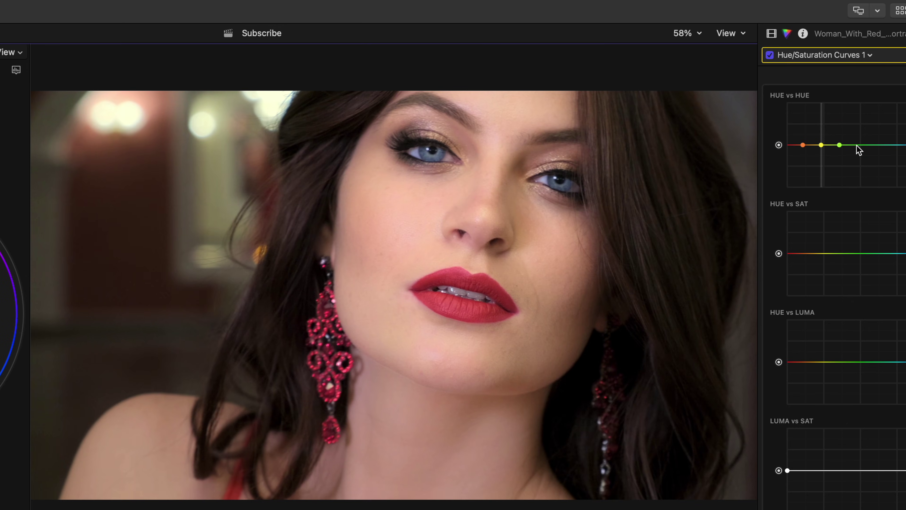
drag(839, 145, 821, 139)
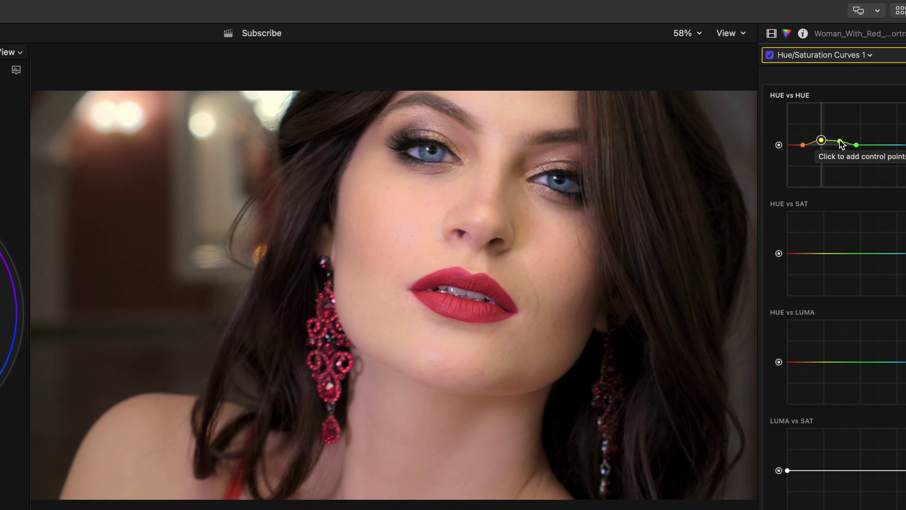
drag(840, 141, 839, 139)
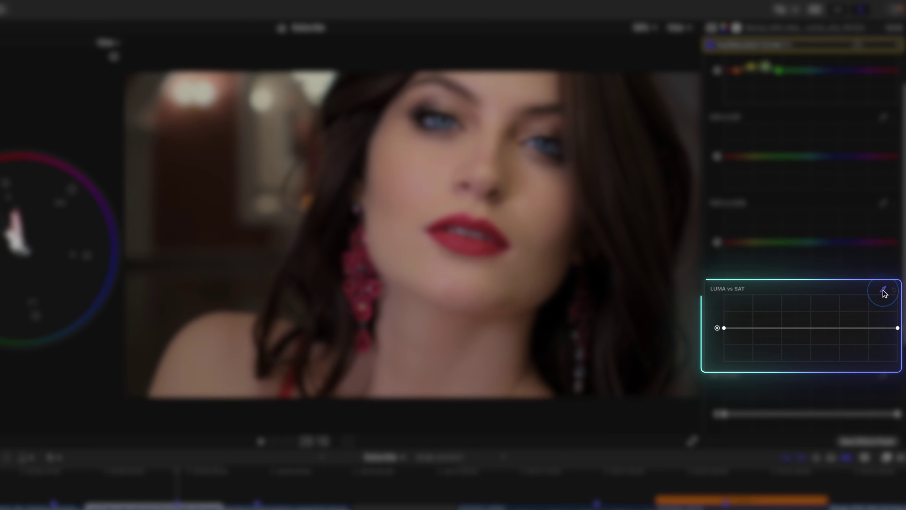
Desaturate the brightest highlights in the LUMA vs SAT curve
click(883, 288)
click(675, 227)
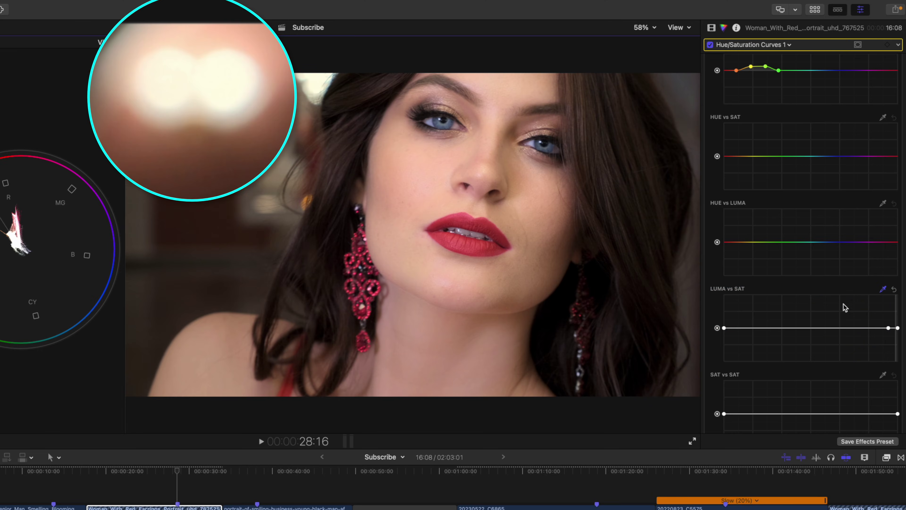
click(876, 328)
drag(898, 328, 897, 361)
drag(886, 329, 889, 339)
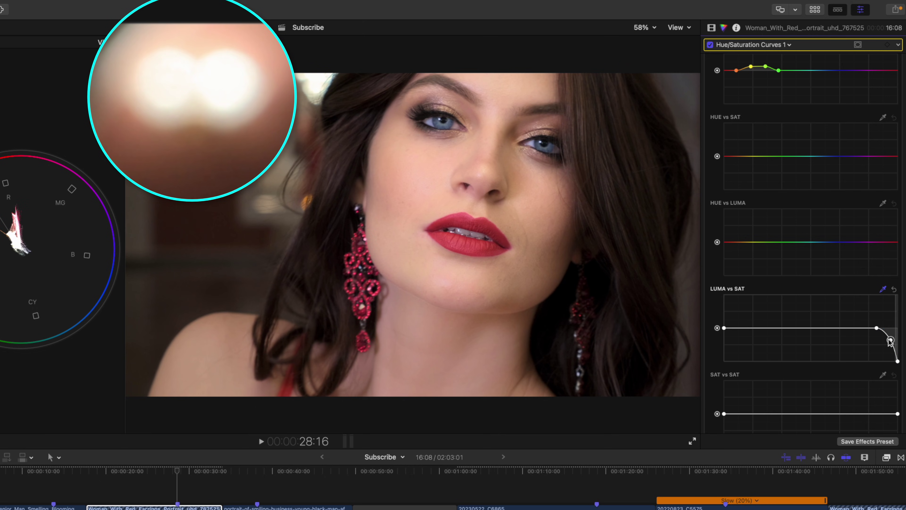
click(711, 28)
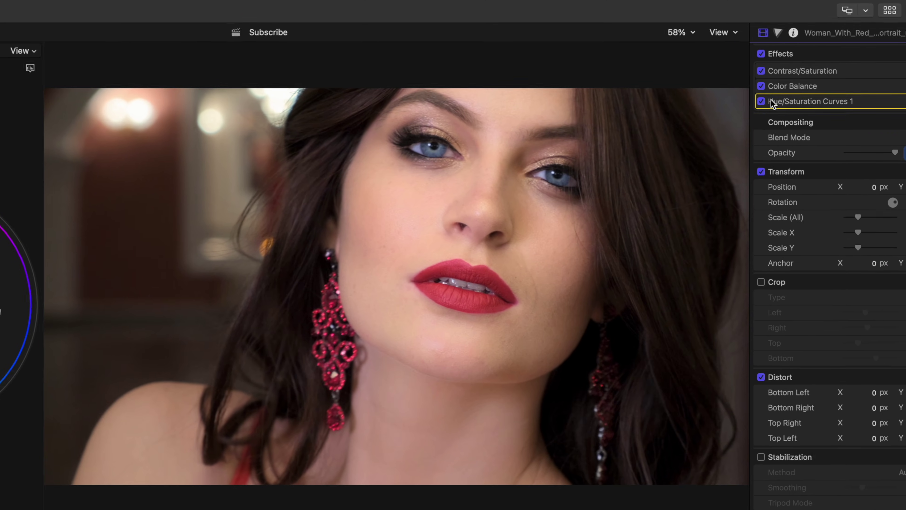
Compare the woman's clip with Hue/Saturation Curves off, then with all effects toggled off and on
click(710, 83)
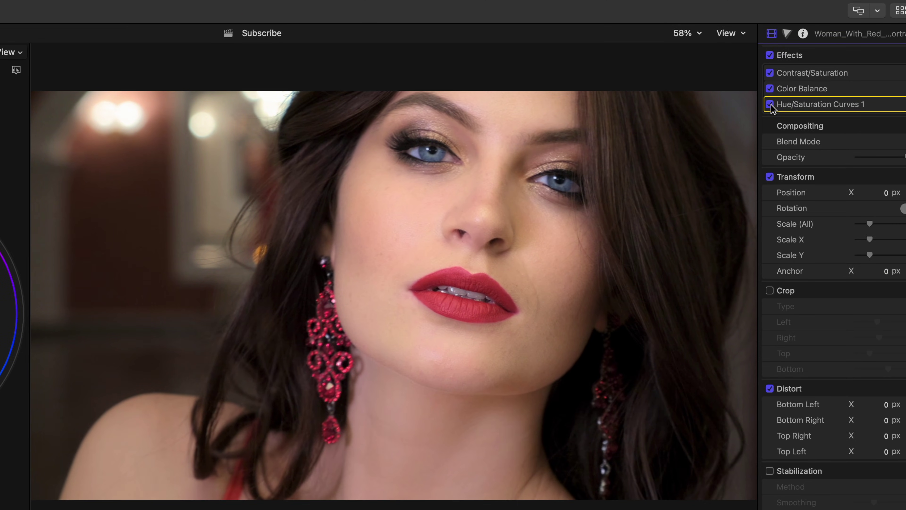
click(770, 55)
click(770, 56)
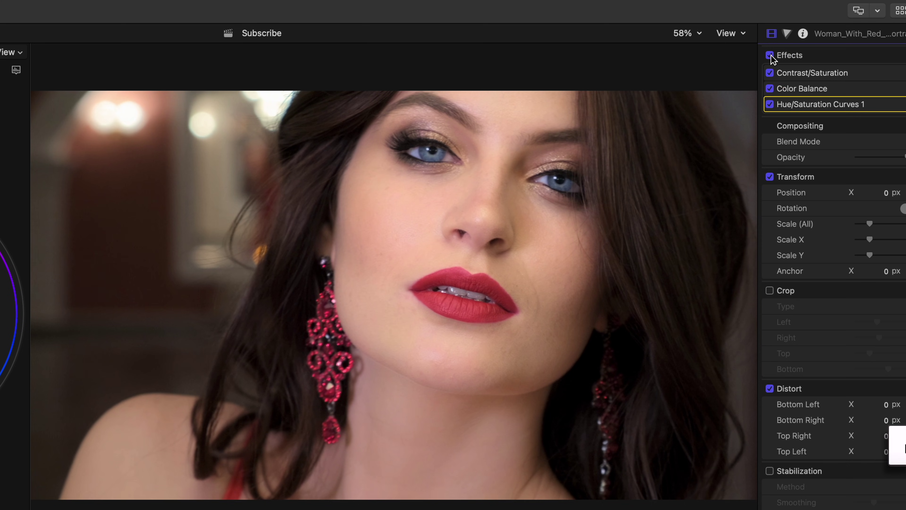
click(769, 56)
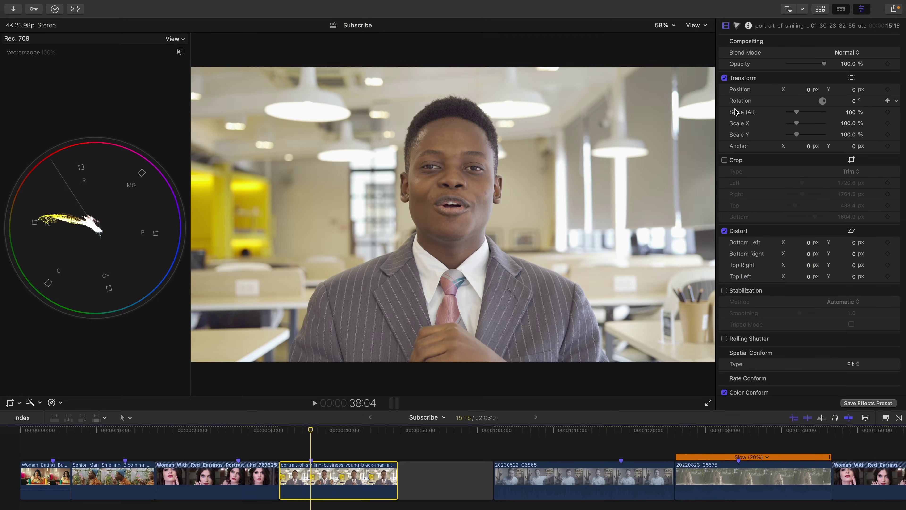
Apply Enhance Light and Color to the businessman clip, then compare a cropped skin patch with the full frame
click(725, 160)
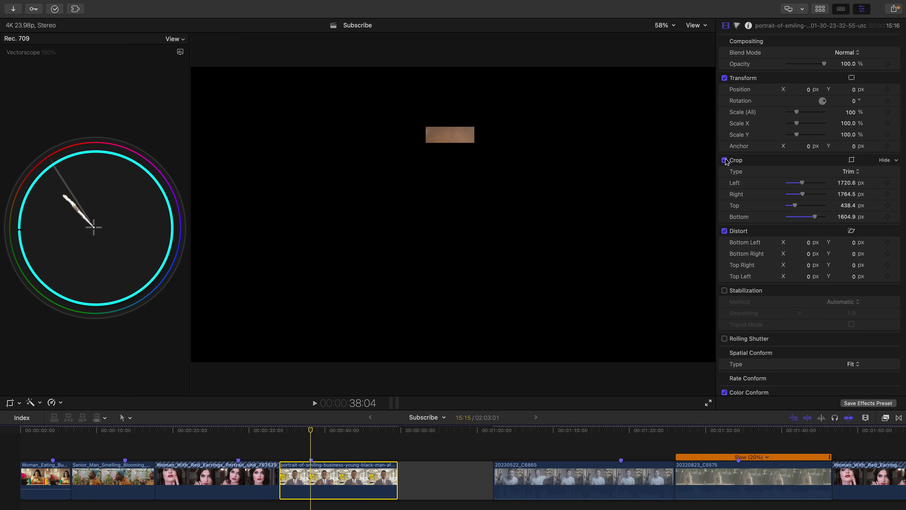
click(726, 160)
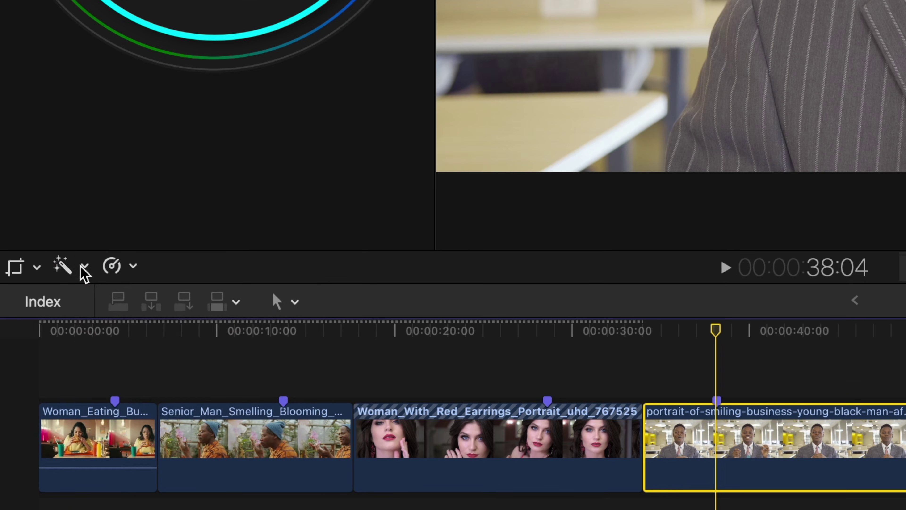
click(64, 325)
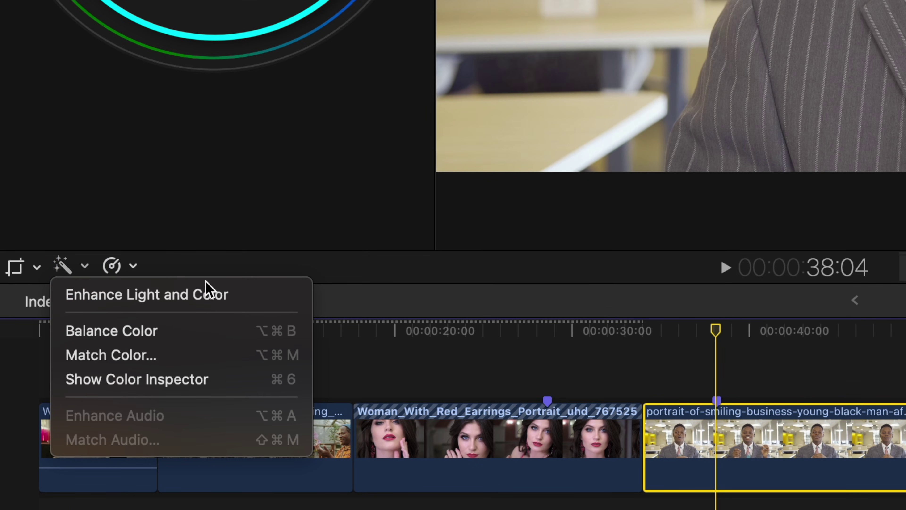
click(213, 296)
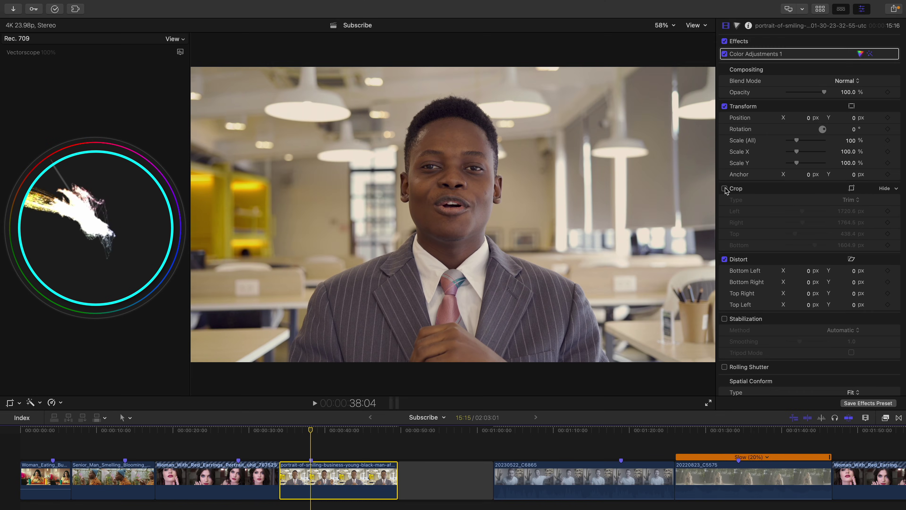
click(724, 188)
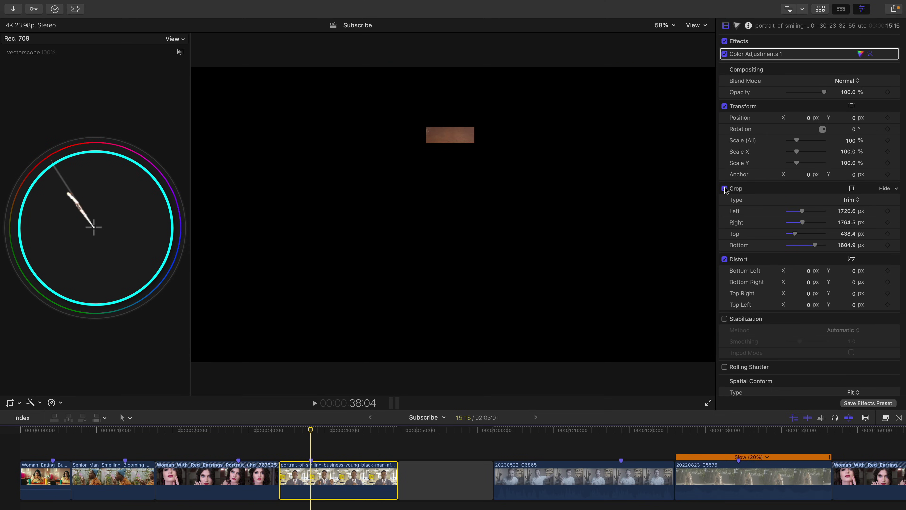
click(725, 188)
click(724, 189)
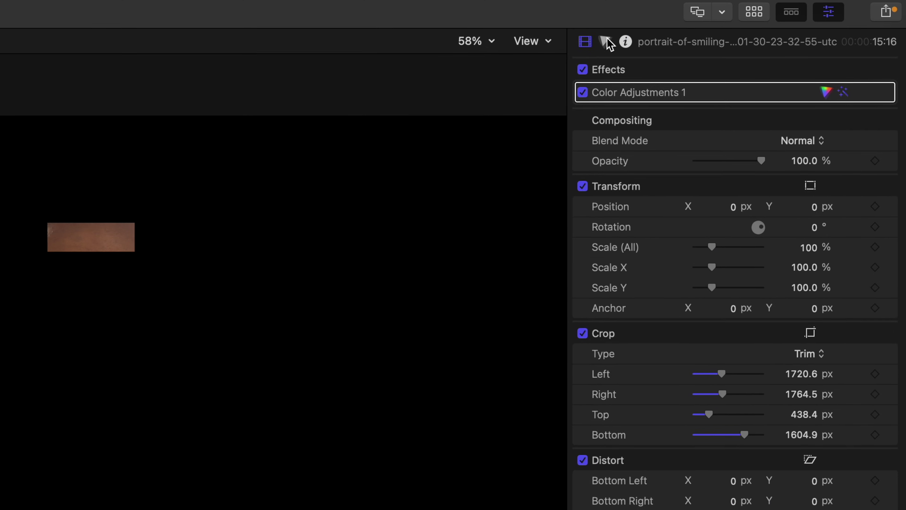
Add a Hue/Saturation Curves correction with a Hue vs Hue point, then view the clip ungraded
click(723, 27)
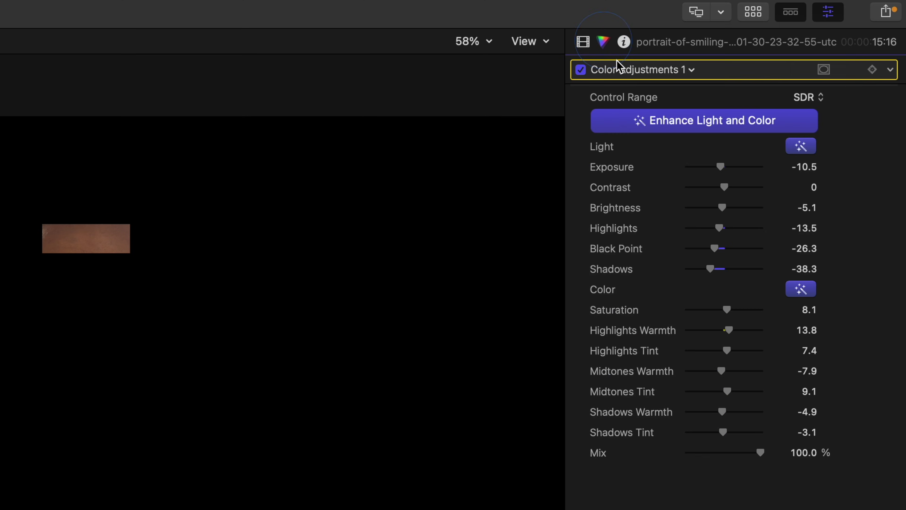
click(733, 43)
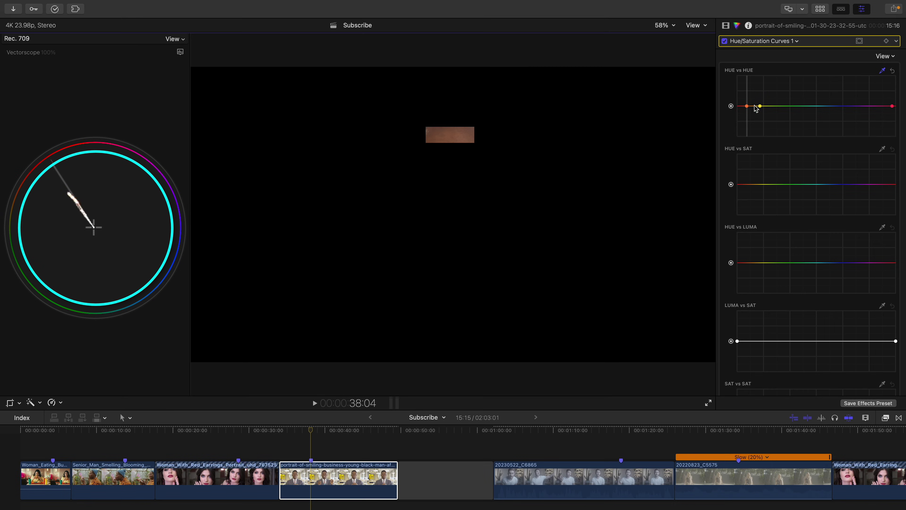
click(745, 108)
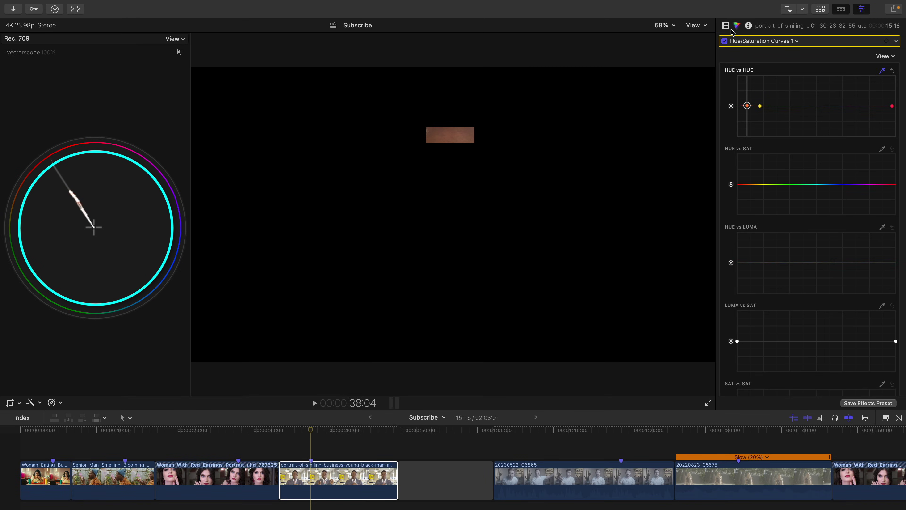
click(725, 25)
click(724, 41)
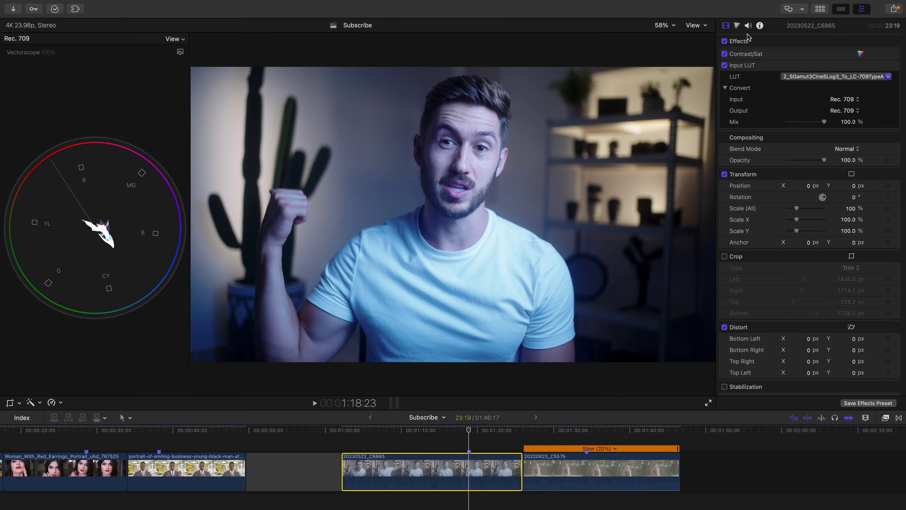
Add a Color Wheels correction to the C6865 clip and move Color Wheels 2 above the Input LUT
click(736, 25)
click(746, 41)
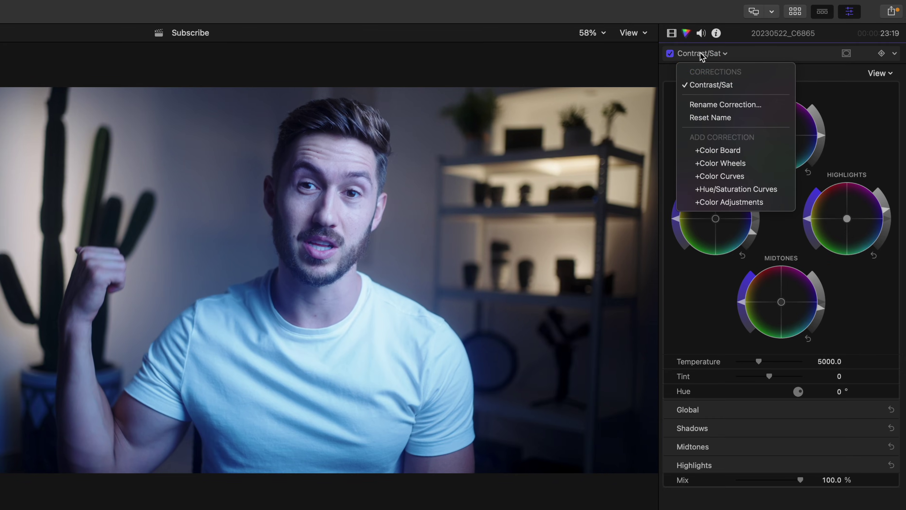
click(766, 163)
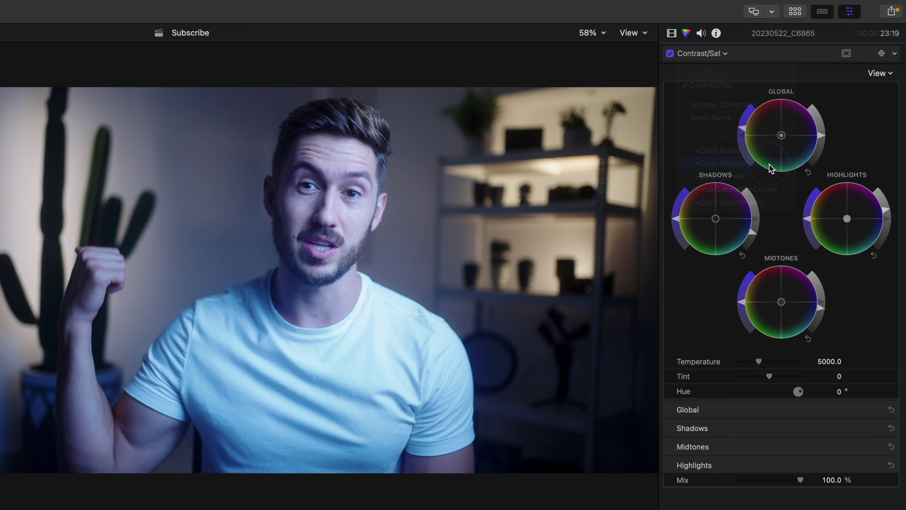
click(671, 33)
drag(705, 174, 705, 86)
With the frame cropped to skin, drag the Global puck warmer, then restore the full frame
click(684, 328)
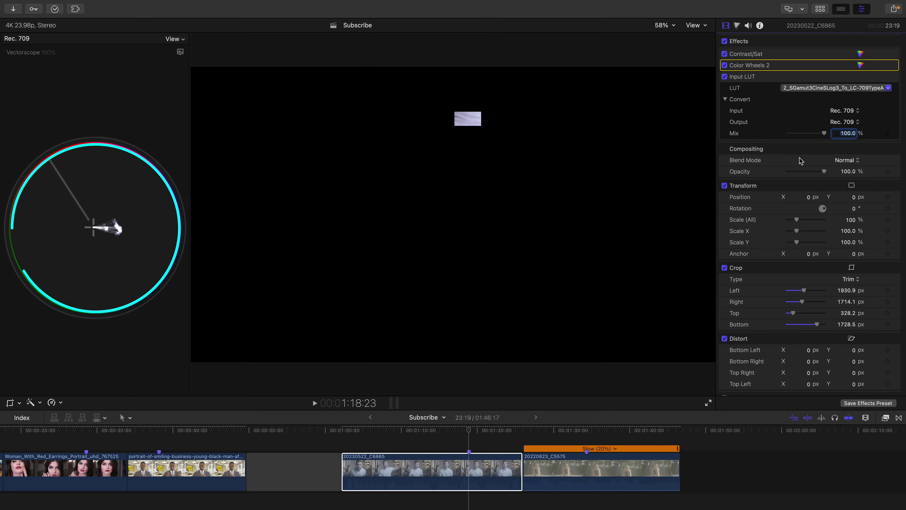
click(860, 65)
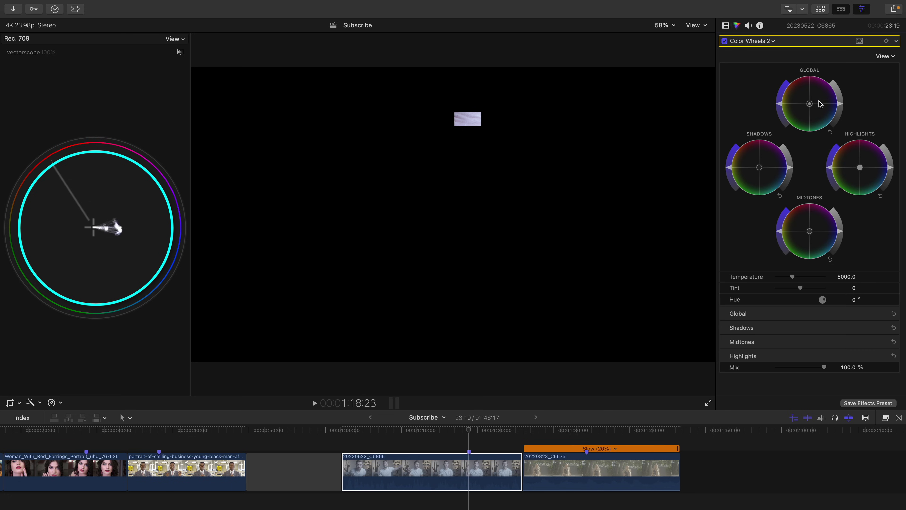
drag(811, 106, 779, 76)
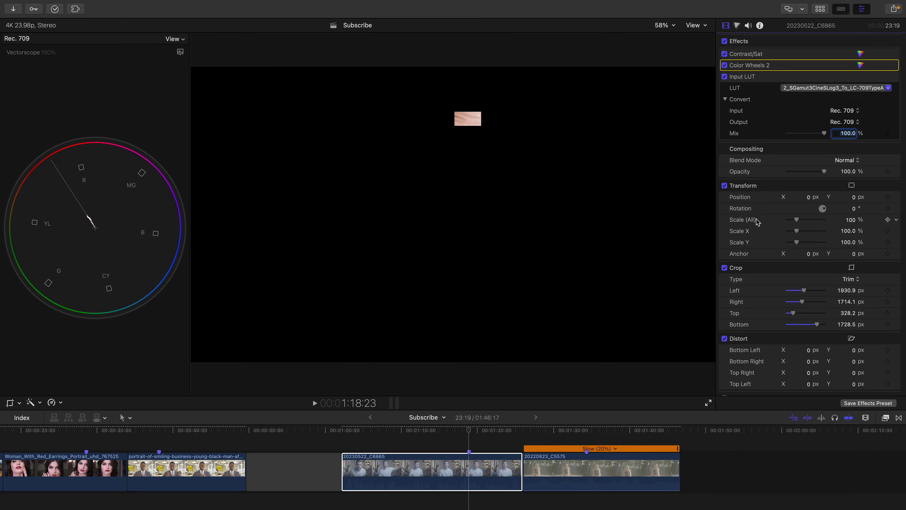
click(724, 268)
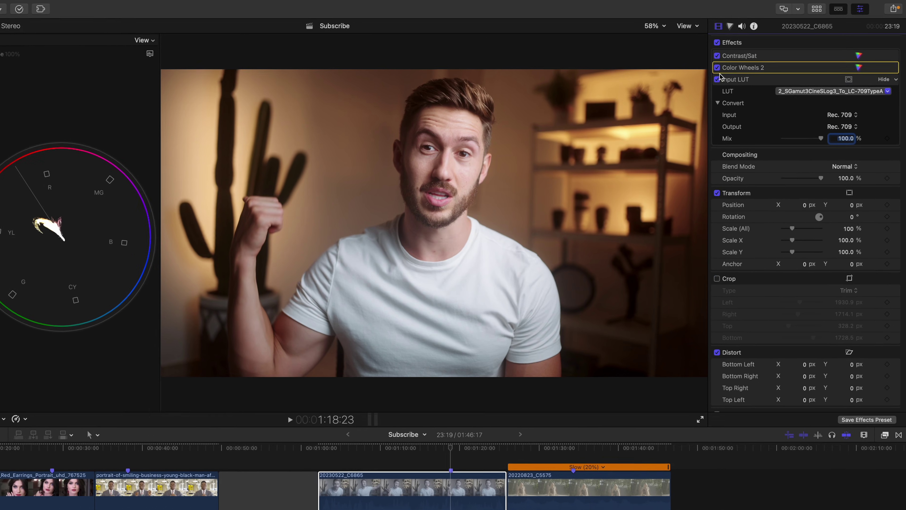
Toggle Color Wheels 2 off and on to compare the T-shirt clip before and after
click(725, 66)
click(700, 74)
click(700, 73)
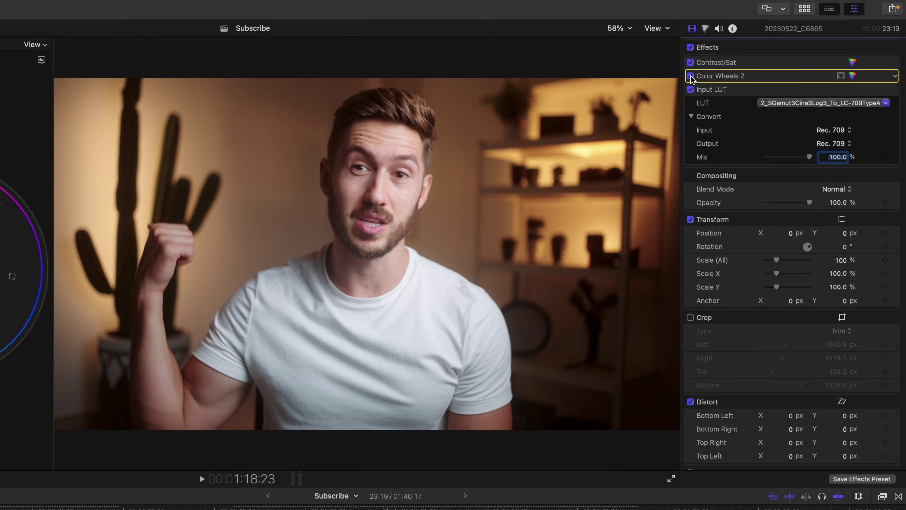
click(691, 75)
click(690, 76)
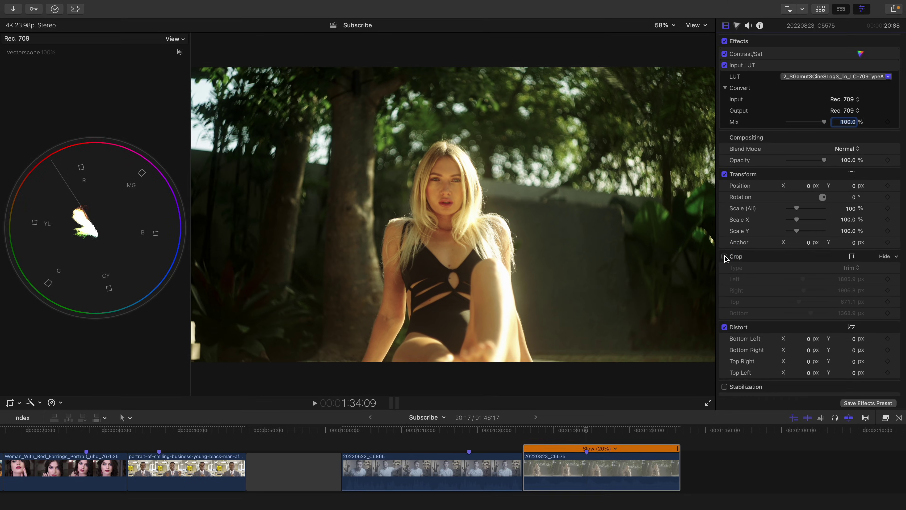
Check the swimsuit clip's skin by toggling the crop to a skin patch on and off
click(724, 257)
click(724, 257)
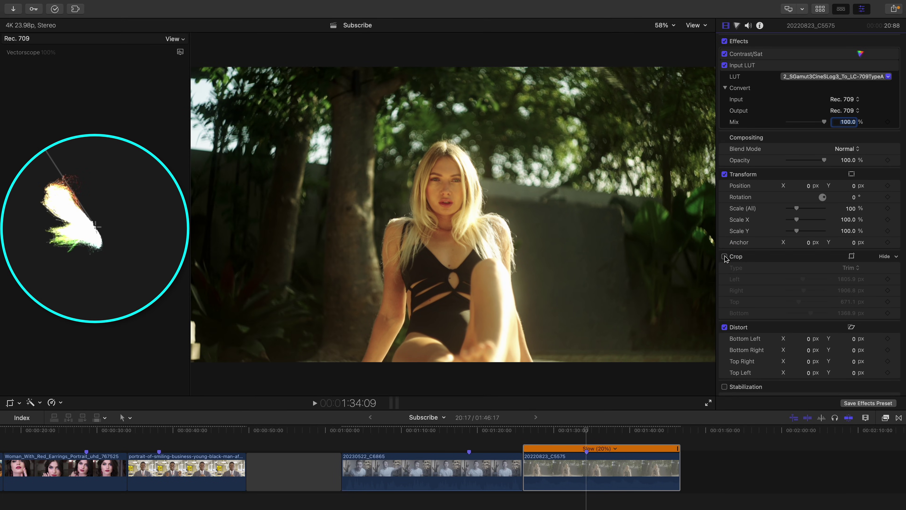
click(724, 256)
click(724, 257)
Add a Color Wheels correction and move Color Wheels 2 above the Input LUT
click(736, 26)
click(746, 40)
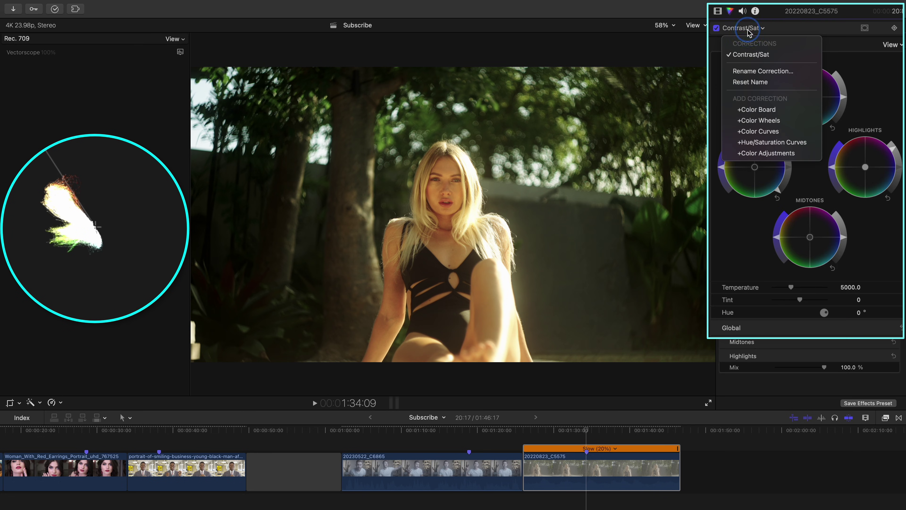
click(781, 120)
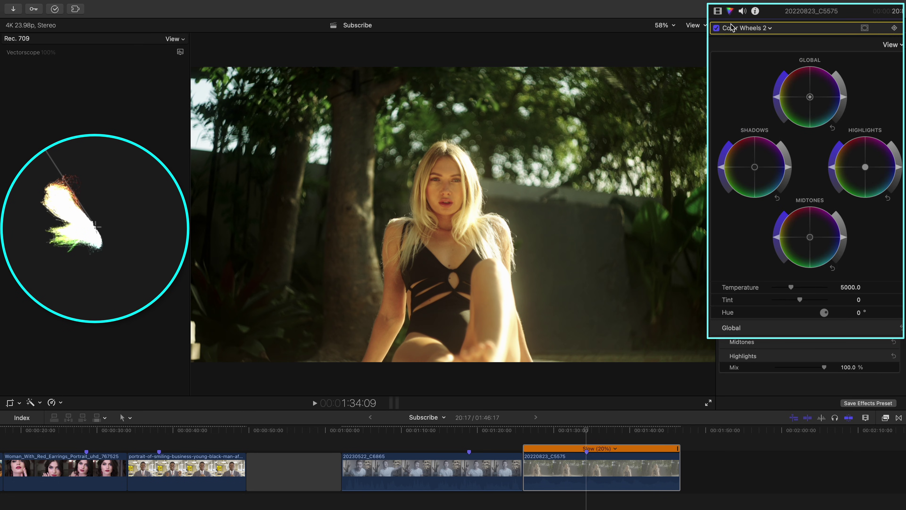
drag(749, 129, 754, 55)
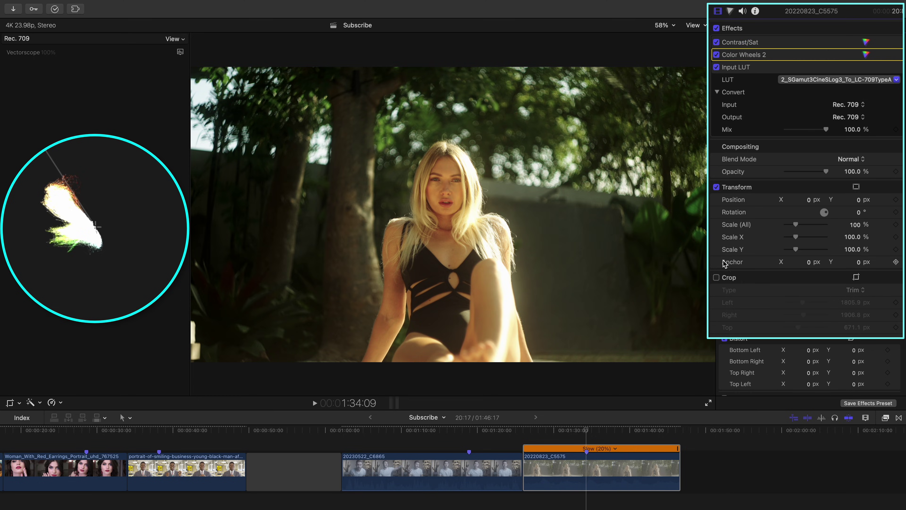
With the frame cropped to skin, shift the Global wheel toward red and fine-tune, then uncrop
click(716, 277)
click(866, 54)
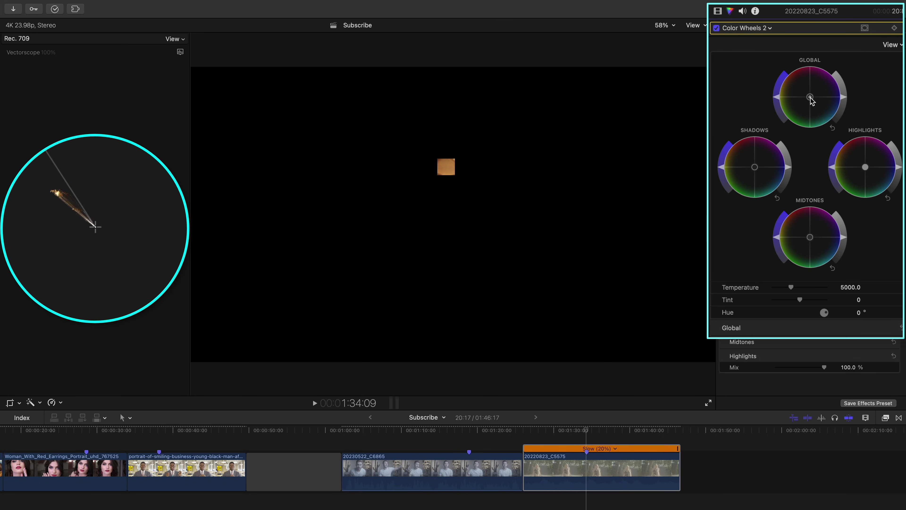
drag(809, 97, 836, 98)
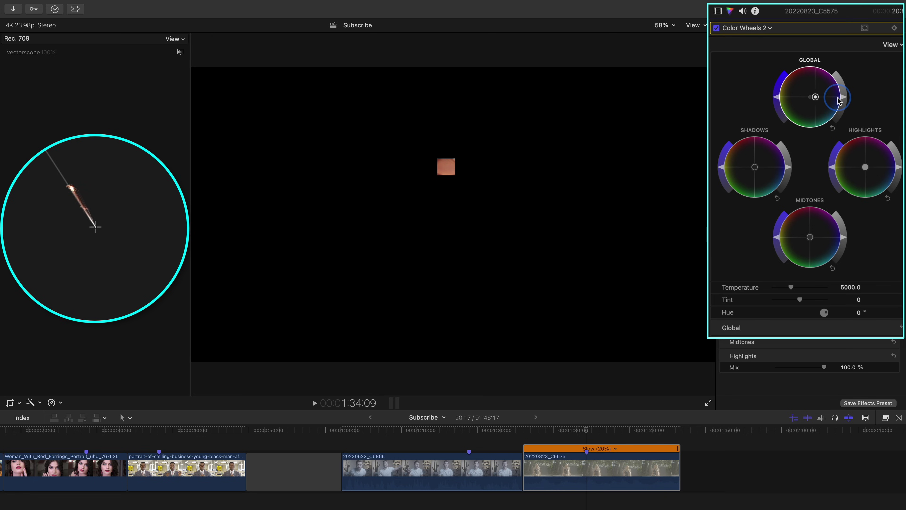
drag(838, 101, 838, 104)
click(718, 12)
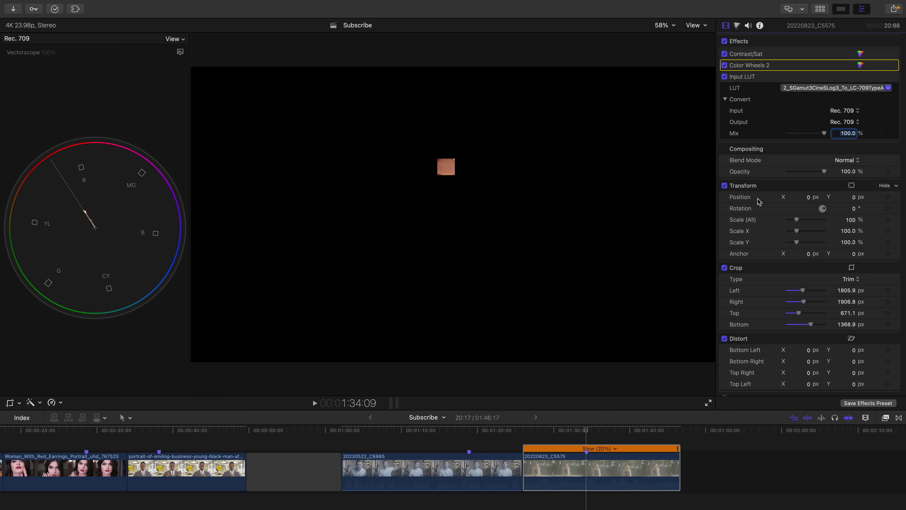
click(725, 269)
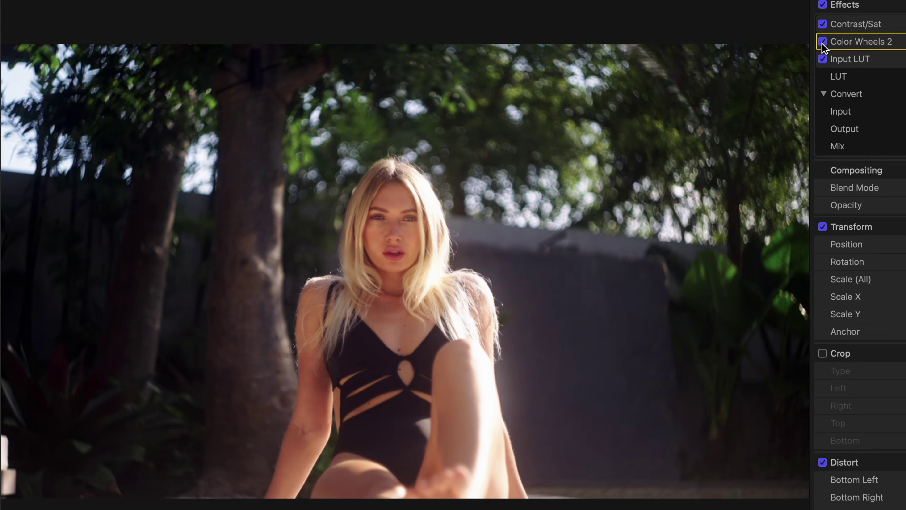
Toggle Color Wheels 2 to compare the swimsuit clip with and without the wheel correction
click(823, 41)
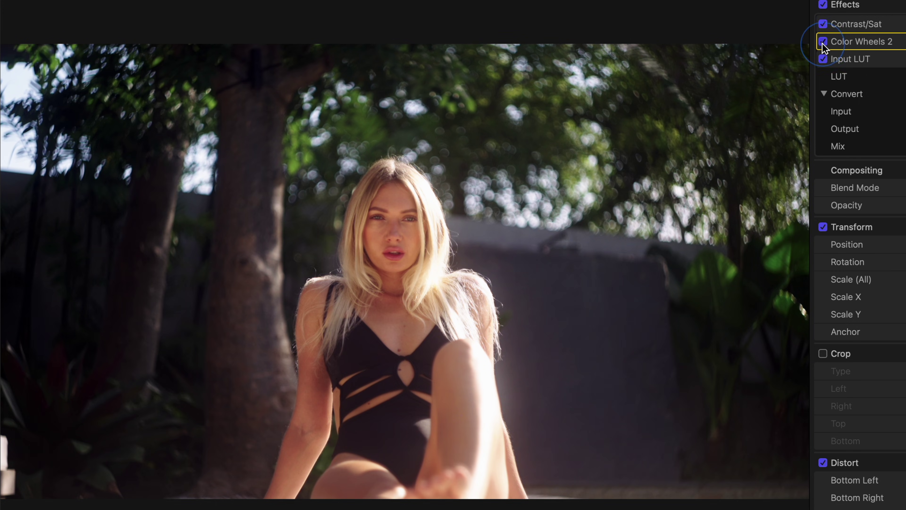